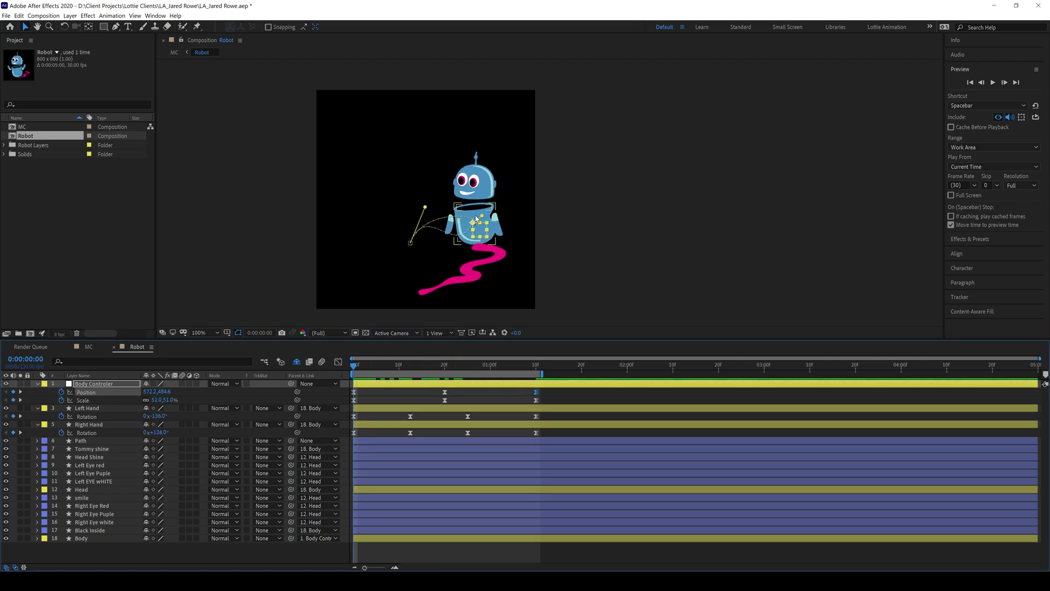
pyautogui.scroll(3, 475, 224)
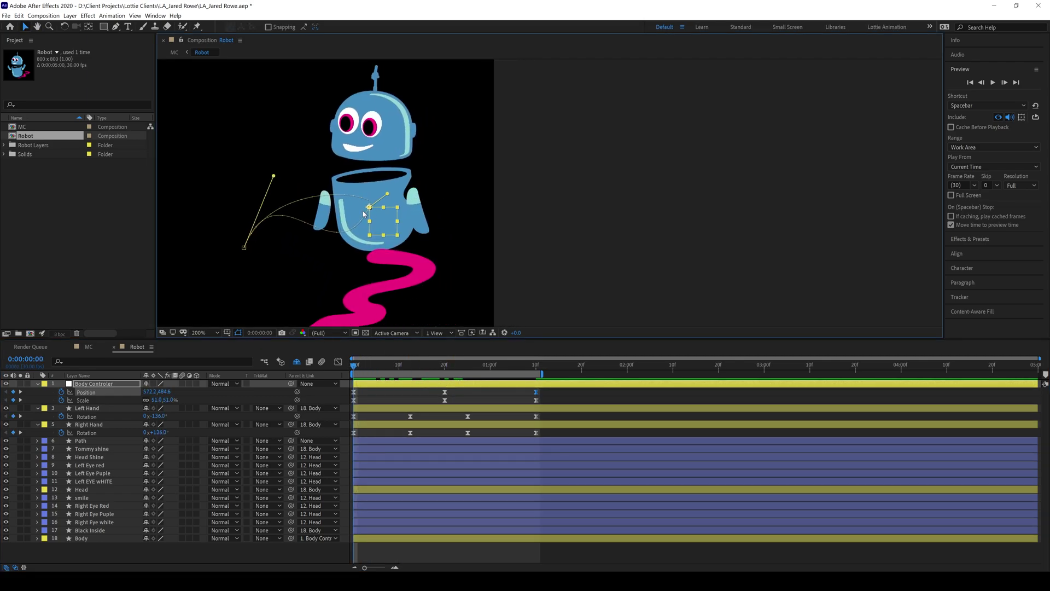
pyautogui.moveTo(430, 365); pyautogui.dragTo(444, 365)
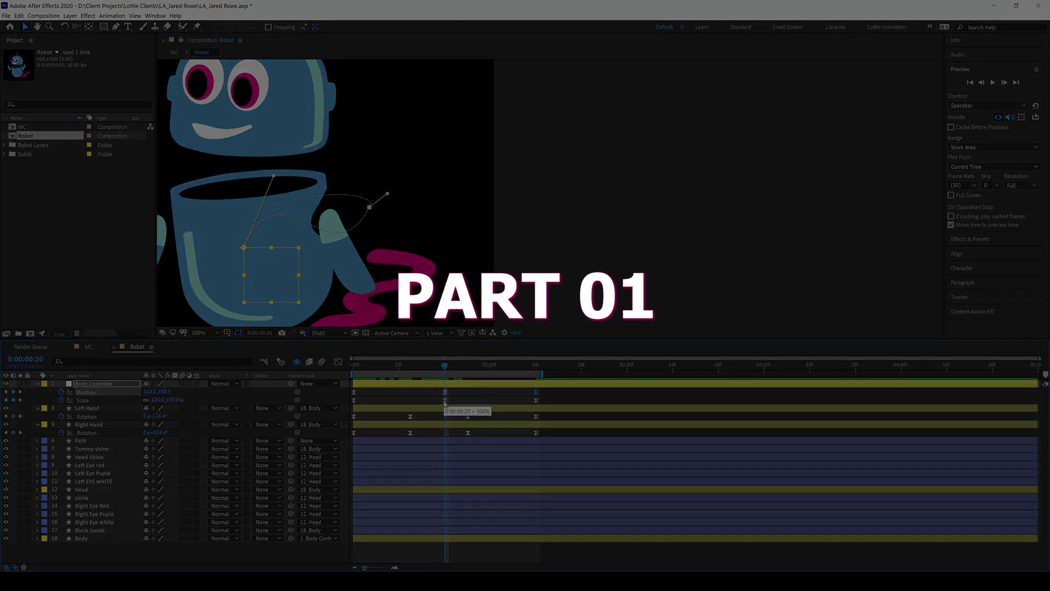
pyautogui.click(444, 399)
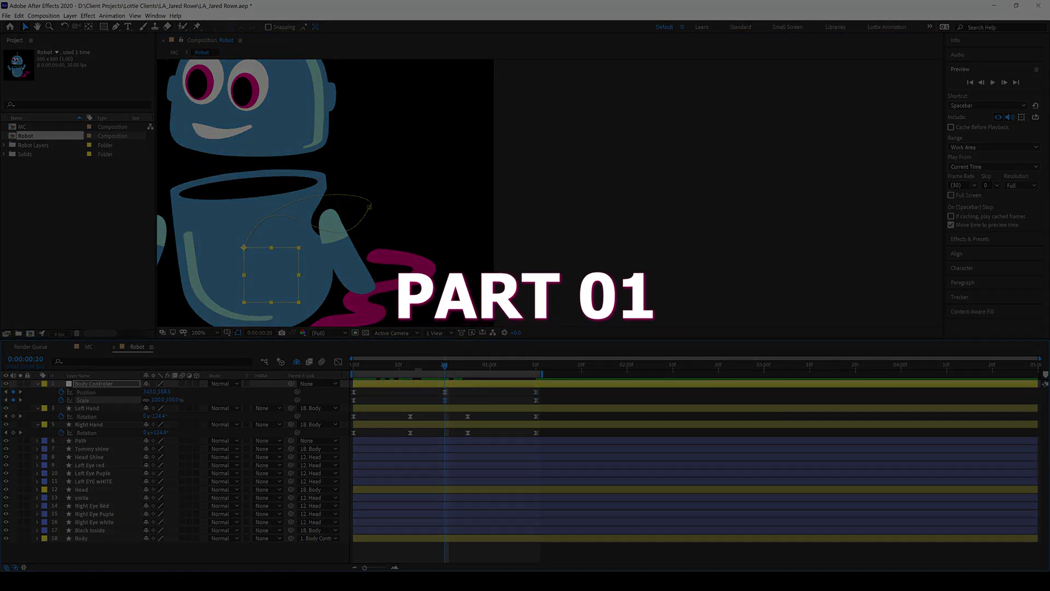
pyautogui.click(444, 392)
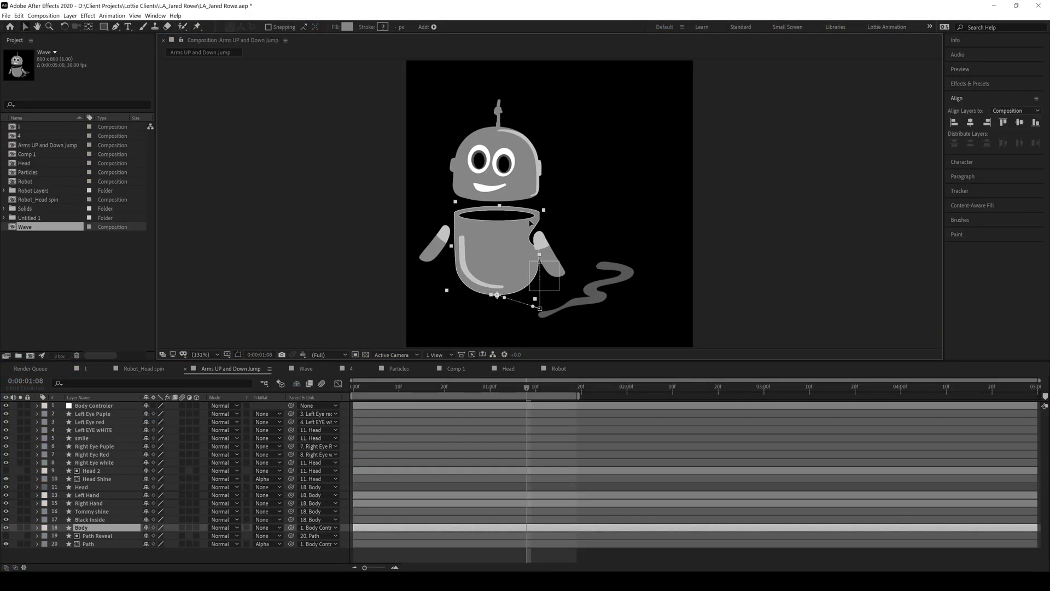
pyautogui.moveTo(291, 416); pyautogui.dragTo(205, 465)
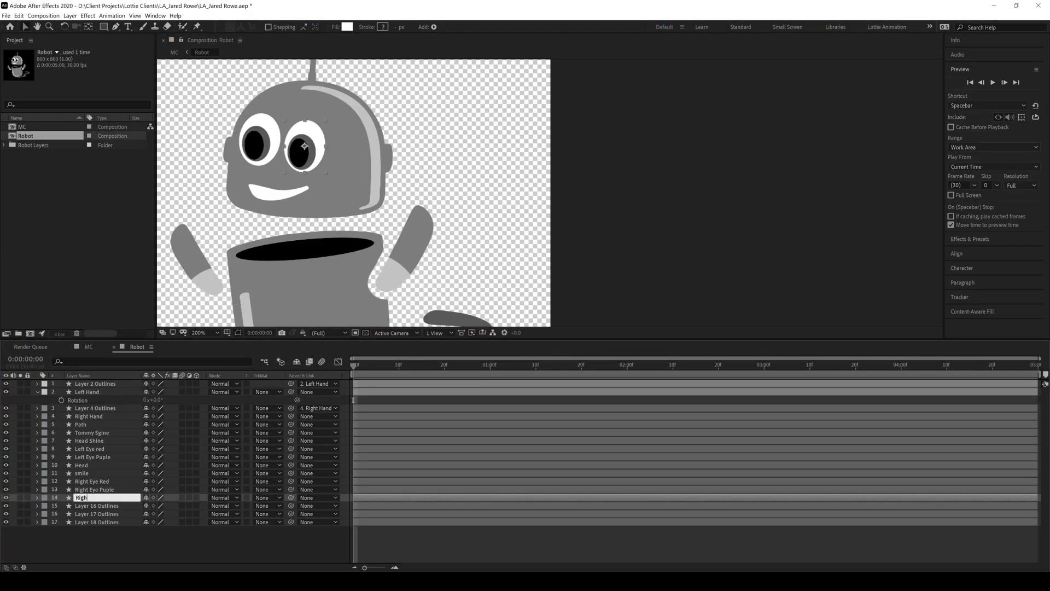
pyautogui.write('L')
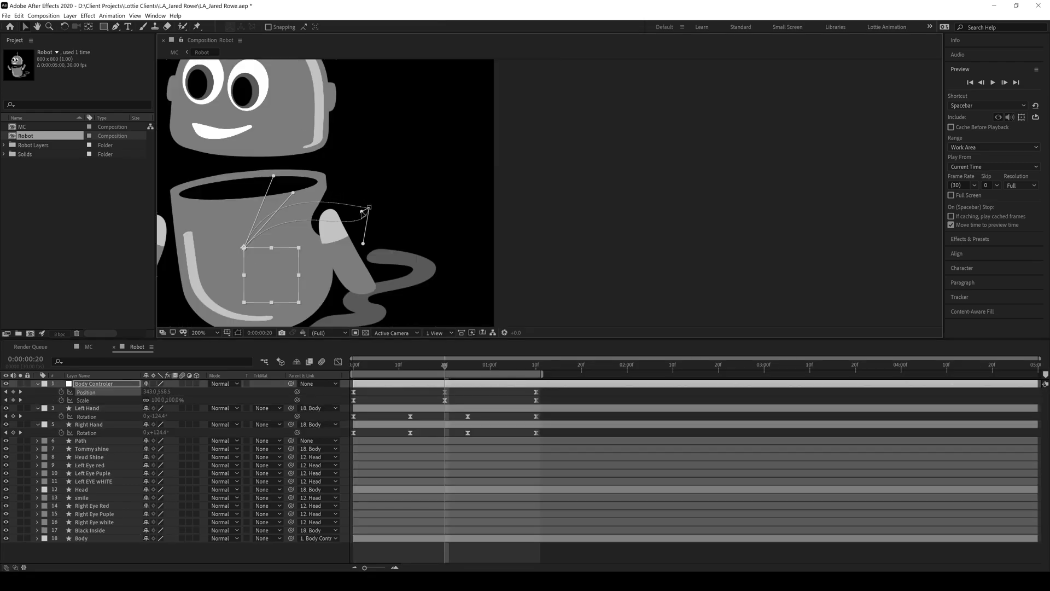
pyautogui.moveTo(363, 222); pyautogui.dragTo(365, 230)
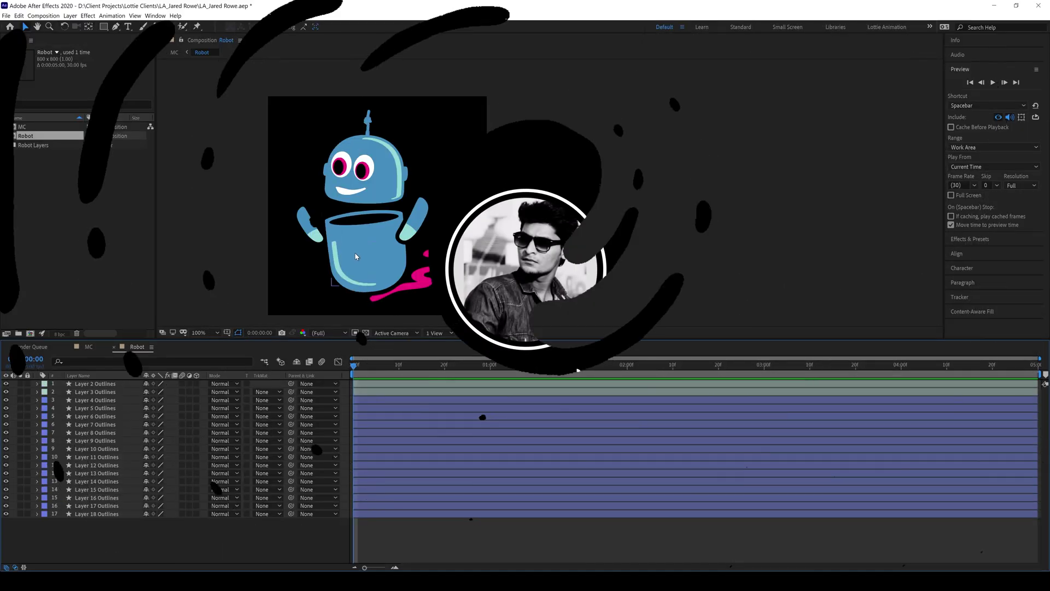
pyautogui.press('v')
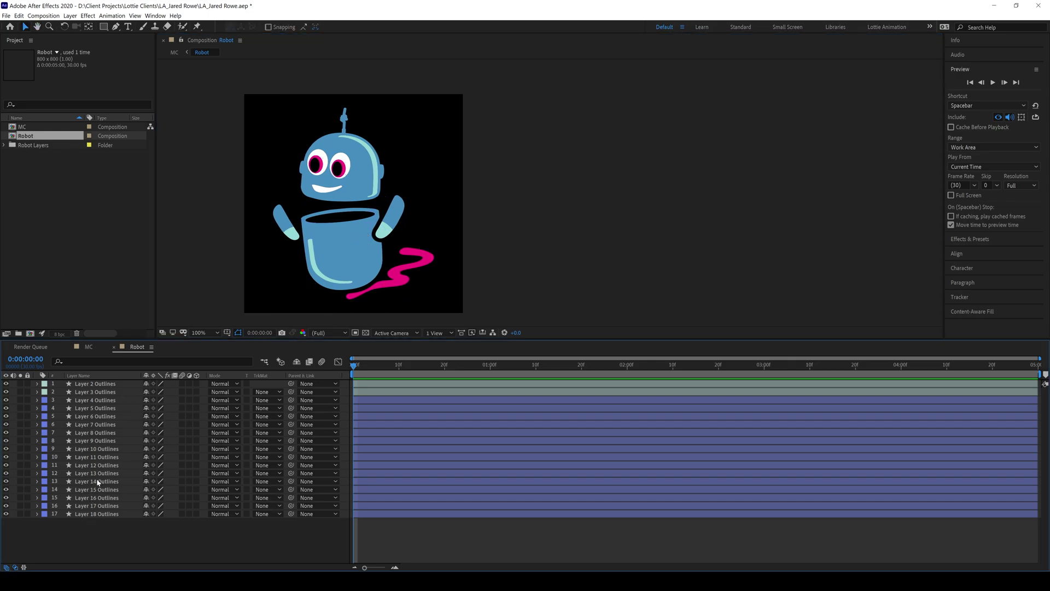
# Select the outline layers one by one to identify which robot part each contains
pyautogui.moveTo(93, 525); pyautogui.dragTo(105, 384)
pyautogui.click(102, 525)
pyautogui.click(97, 514)
pyautogui.hotkey('ctrl', 'Up')
pyautogui.hotkey('ctrl', 'Up')
pyautogui.hotkey('ctrl', 'Up')
pyautogui.hotkey('ctrl', 'Up')
pyautogui.hotkey('ctrl', 'Up')
pyautogui.hotkey('ctrl', 'Up')
pyautogui.hotkey('ctrl', 'Up')
pyautogui.hotkey('ctrl', 'Up')
pyautogui.hotkey('ctrl', 'Up')
pyautogui.hotkey('ctrl', 'Up')
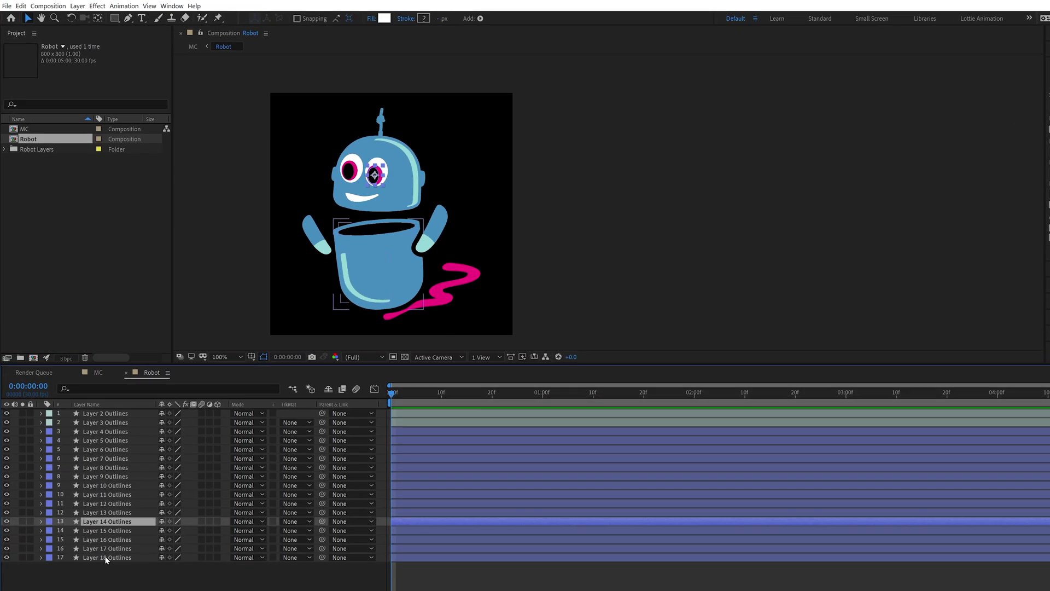
pyautogui.hotkey('ctrl', 'Up')
pyautogui.hotkey('ctrl', 'Up')
pyautogui.hotkey('ctrl', 'Up')
pyautogui.hotkey('ctrl', 'Up')
pyautogui.hotkey('ctrl', 'Up')
pyautogui.hotkey('ctrl', 'Up')
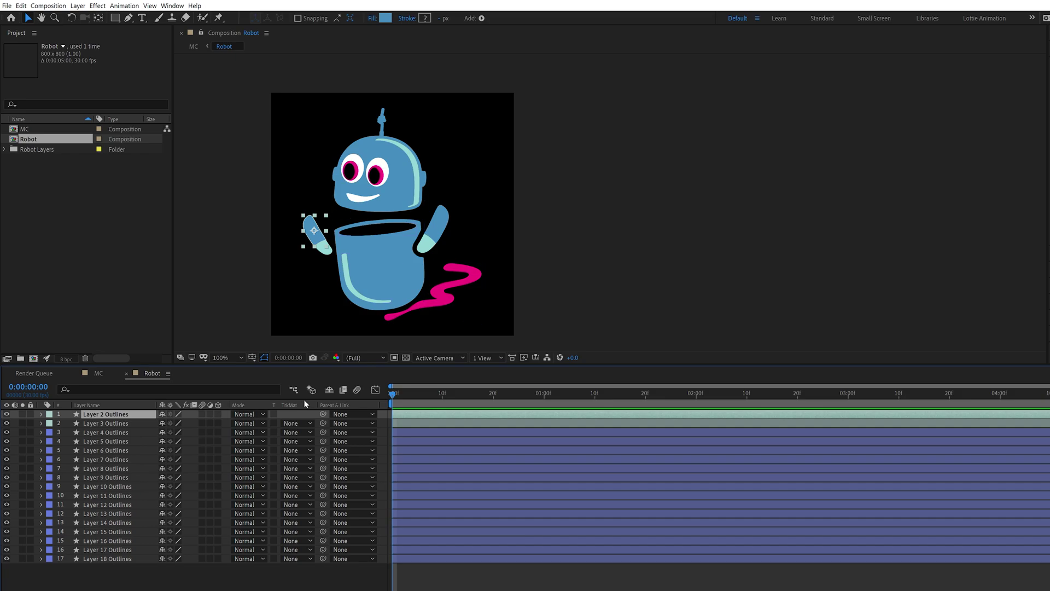
# Identify the two parts of the robot's left arm and rename Layer 3 Outlines to "Left Hand"
pyautogui.scroll(2, 330, 259)
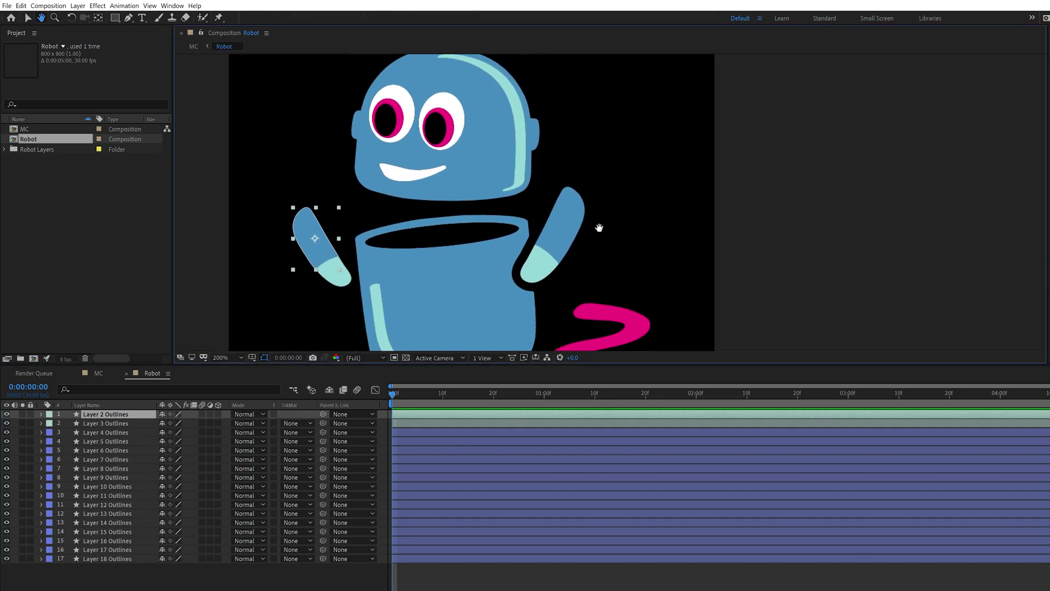
pyautogui.click(319, 263)
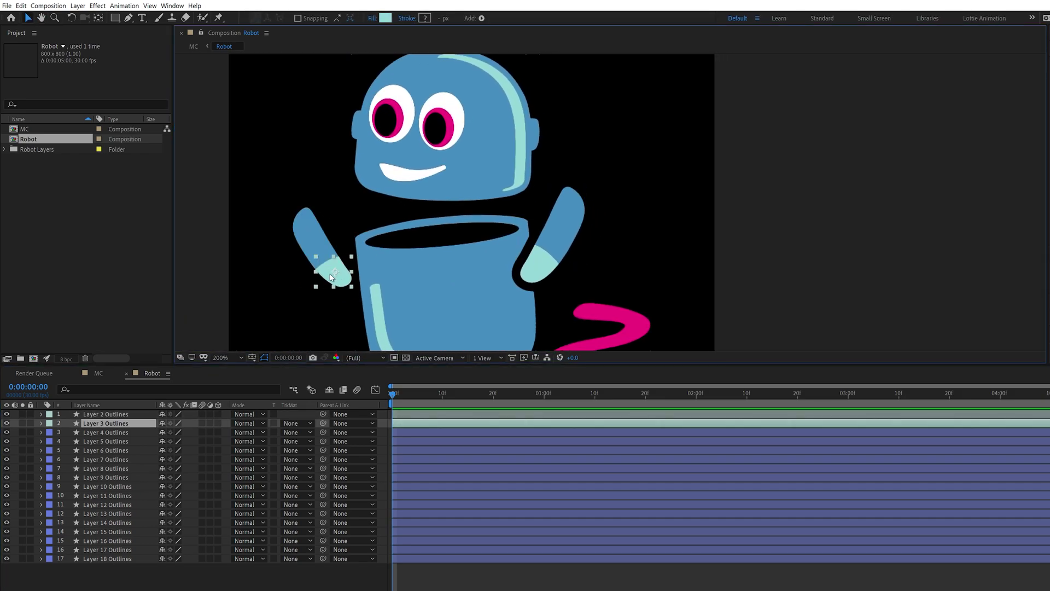
pyautogui.click(321, 253)
pyautogui.click(109, 424)
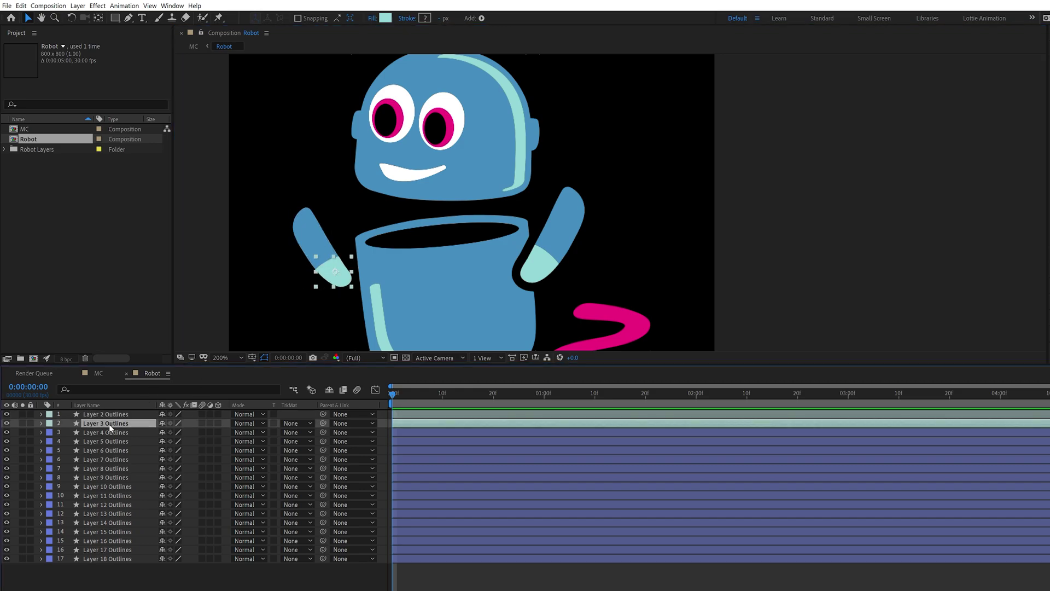
pyautogui.click(101, 415)
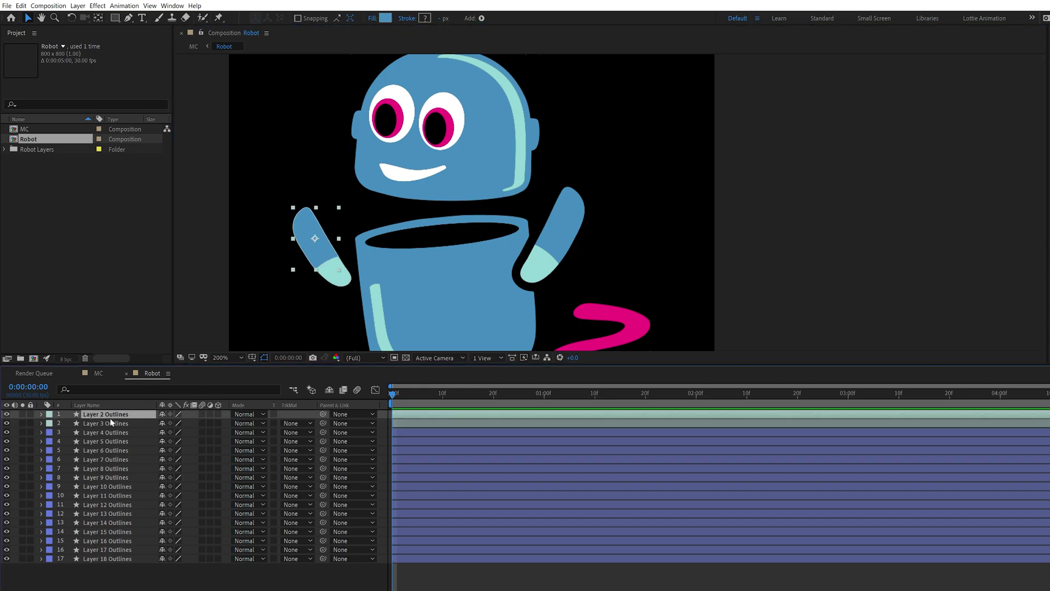
pyautogui.click(110, 424)
pyautogui.press('Return')
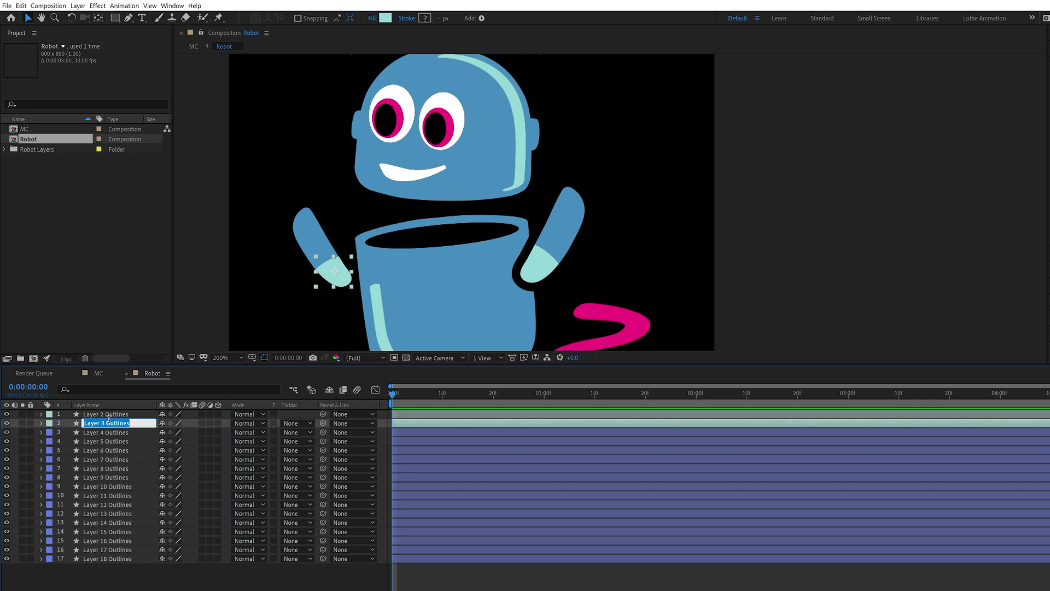
pyautogui.write('Left Hand')
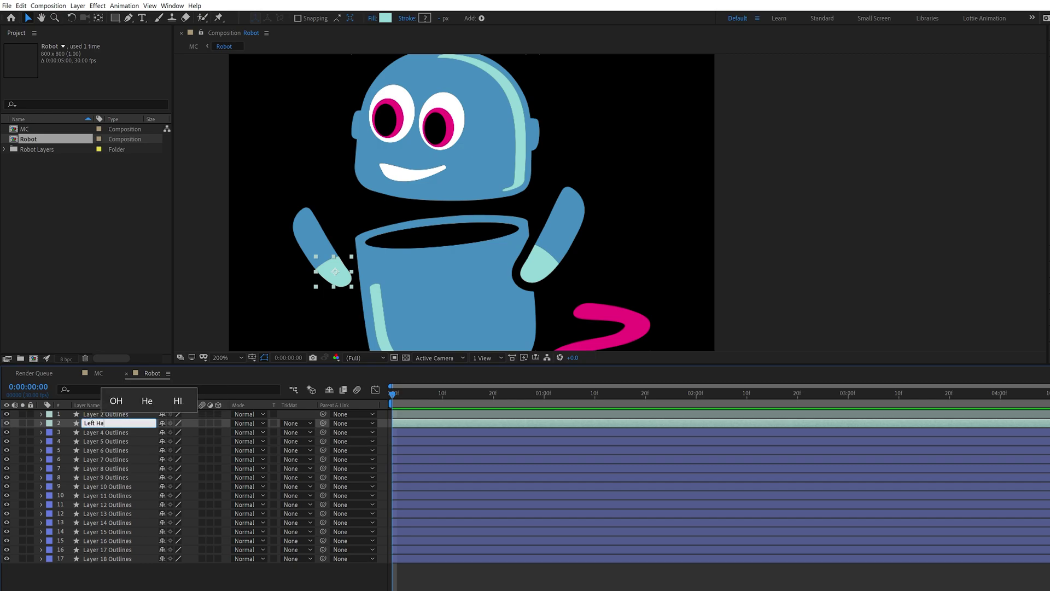
pyautogui.press('Return')
# Parent Layer 2 Outlines to the Left Hand layer and test the arm by scrubbing its rotation
pyautogui.click(124, 414)
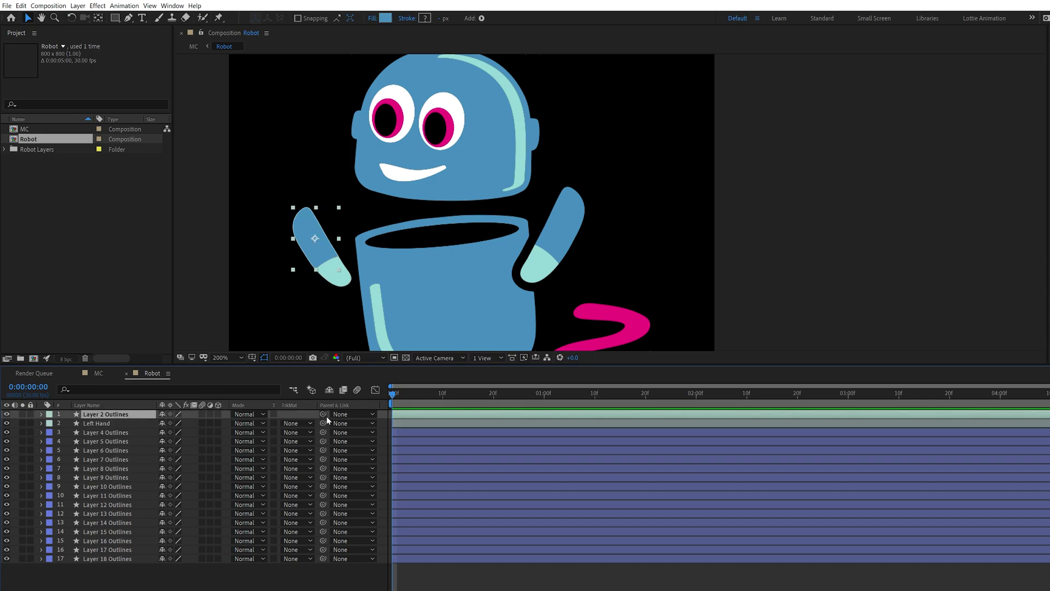
pyautogui.moveTo(323, 414); pyautogui.dragTo(99, 424)
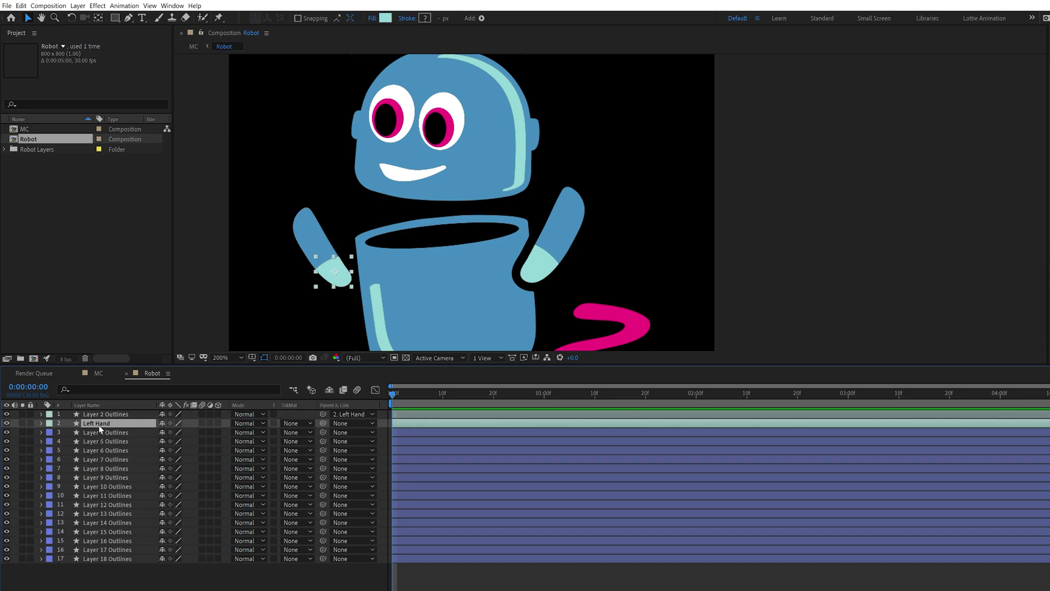
pyautogui.press('r')
pyautogui.moveTo(174, 432)
pyautogui.mouseDown()
pyautogui.moveTo(186, 432)
pyautogui.moveTo(170, 432)
pyautogui.mouseUp()
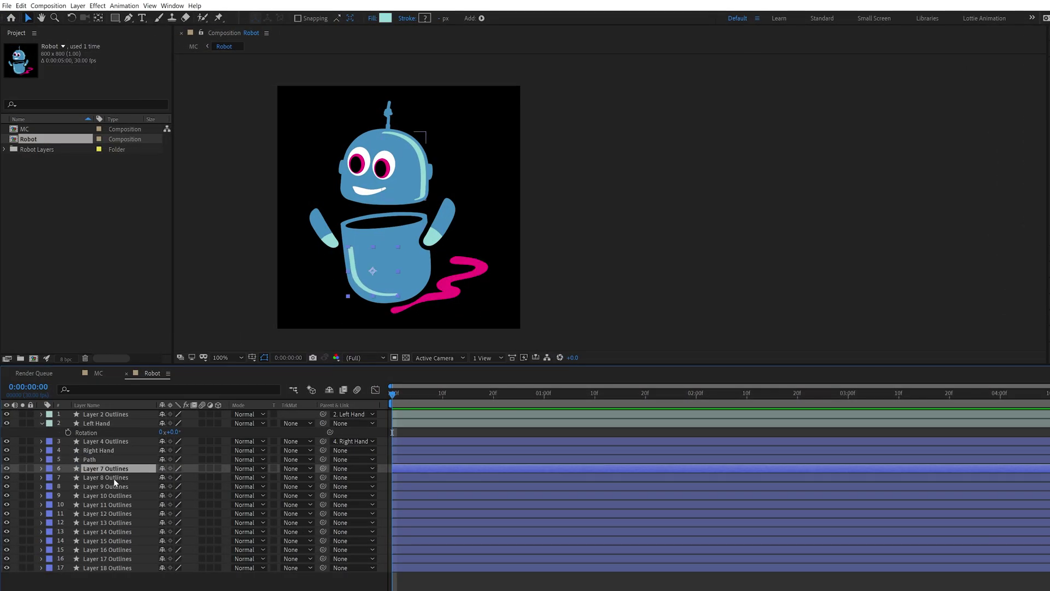
# Rename the belly highlight layer "Tommy Sgine" and the head highlight layer "Head Shine"
pyautogui.press('Return')
pyautogui.write('Tommy Sgine')
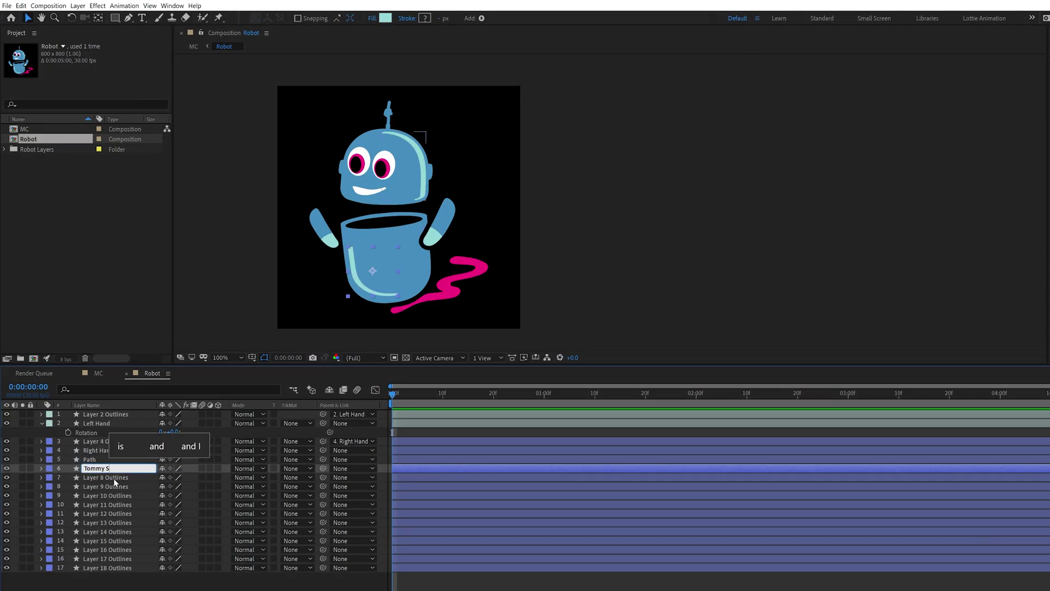
pyautogui.press('Tab')
pyautogui.write('Head Shine')
# Rename the pink iris layer of the robot's left eye to "Left Eye red"
pyautogui.press('Tab')
pyautogui.write('Left Eye puple')
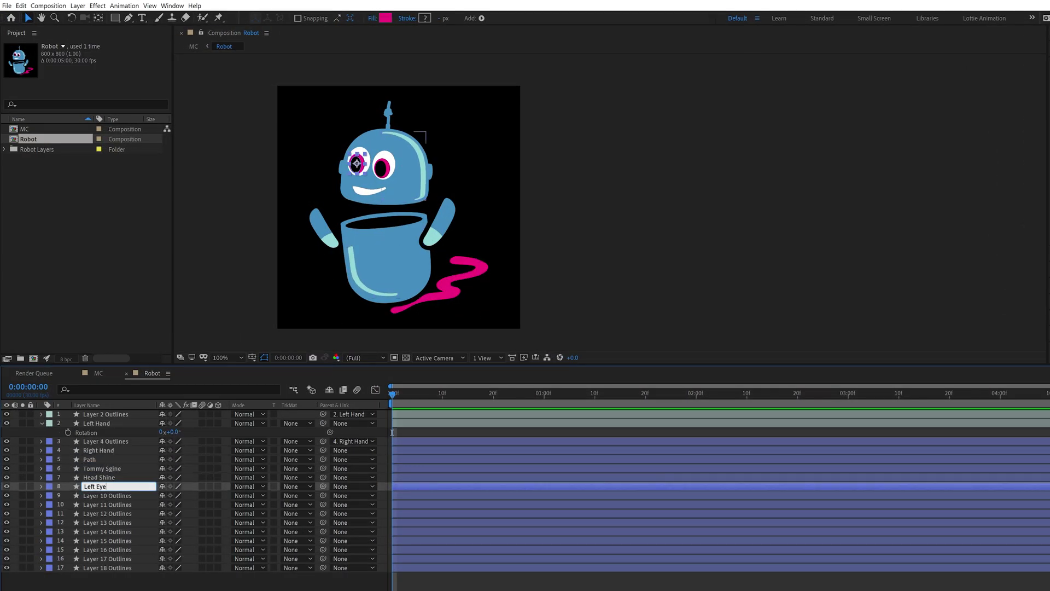
pyautogui.press('Return')
pyautogui.click(22, 485)
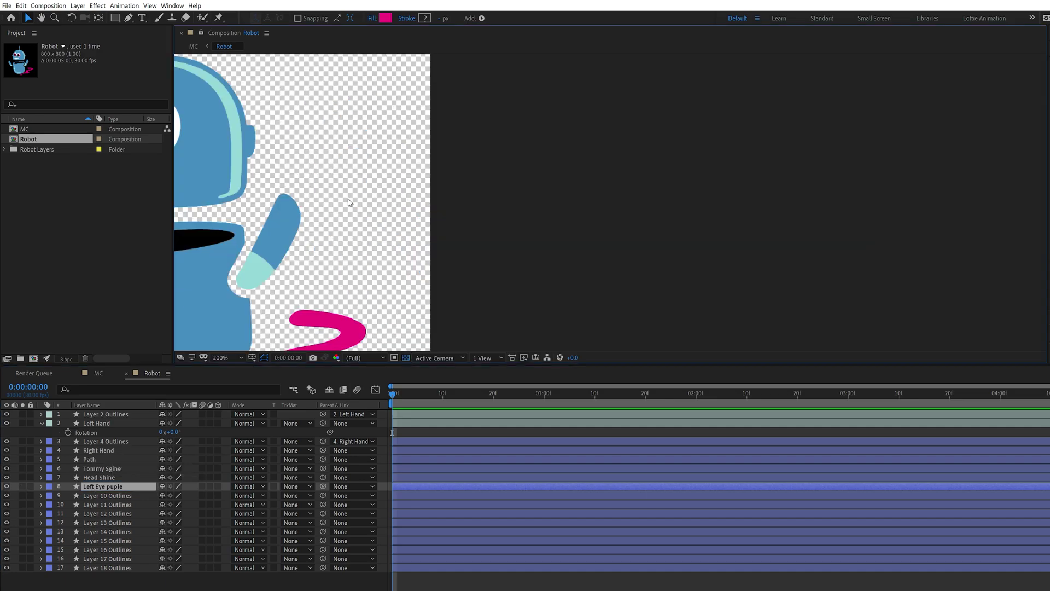
pyautogui.click(23, 486)
pyautogui.press('Return')
pyautogui.write('red')
pyautogui.press('Tab')
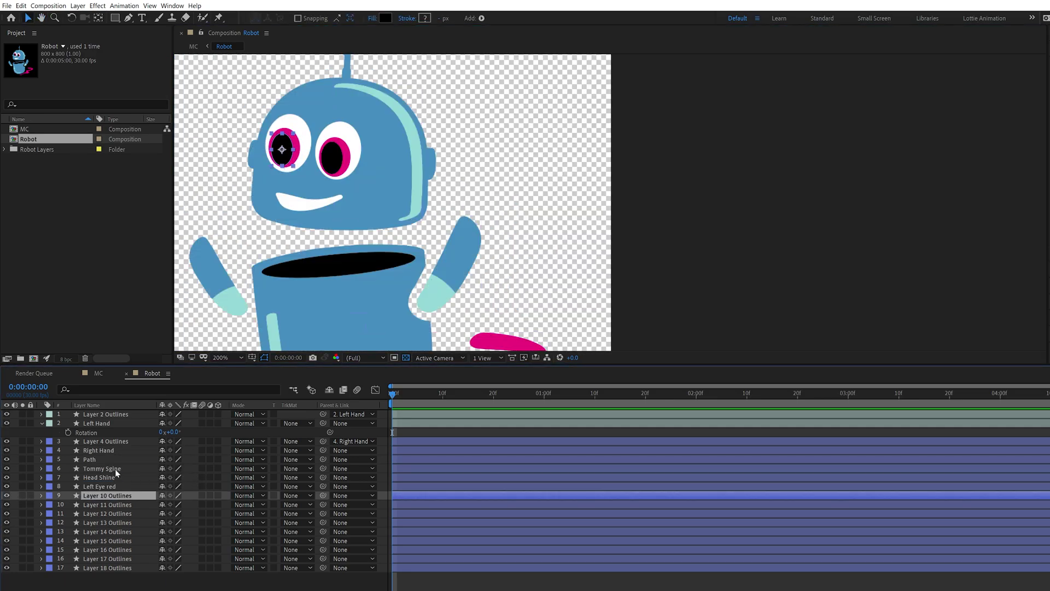
# Rename the black pupil layer, Layer 10 Outlines, to "Left Eye Puple"
pyautogui.write('Left Eye puplr')
pyautogui.press('BackSpace')
pyautogui.write('e')
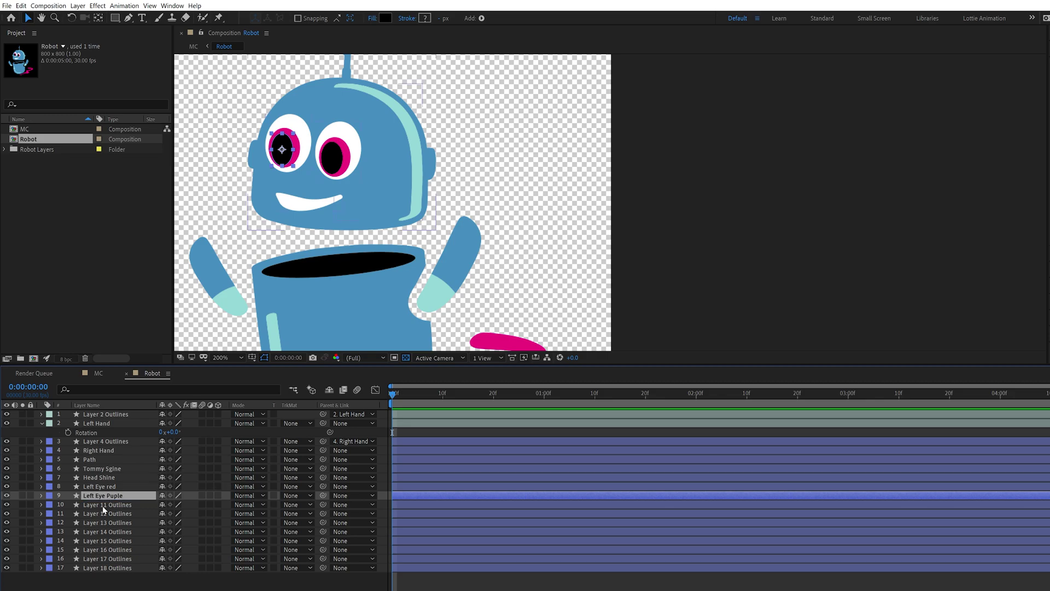
# Rename the head shape layer "Head" and the mouth layer "smile"
pyautogui.press('Tab')
pyautogui.write('Head')
pyautogui.press('Tab')
pyautogui.write('smile')
# Rename the right eye's pink iris layer "Right Eye Red" and its black pupil layer "Right Eye Puple"
pyautogui.press('Tab')
pyautogui.write('Right Eye Red')
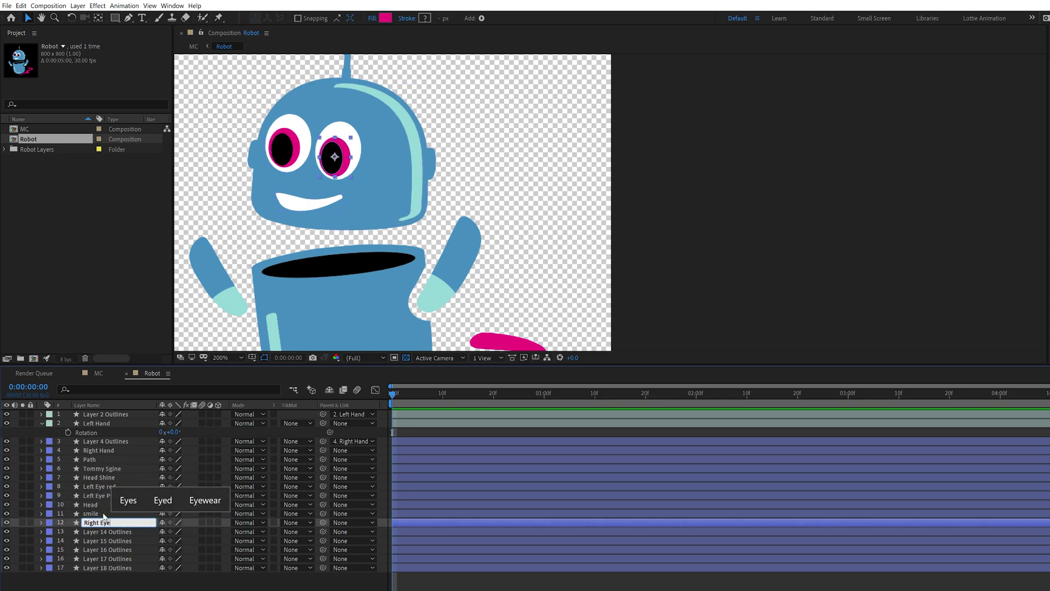
pyautogui.press('Tab')
pyautogui.write('Right Eye Puple')
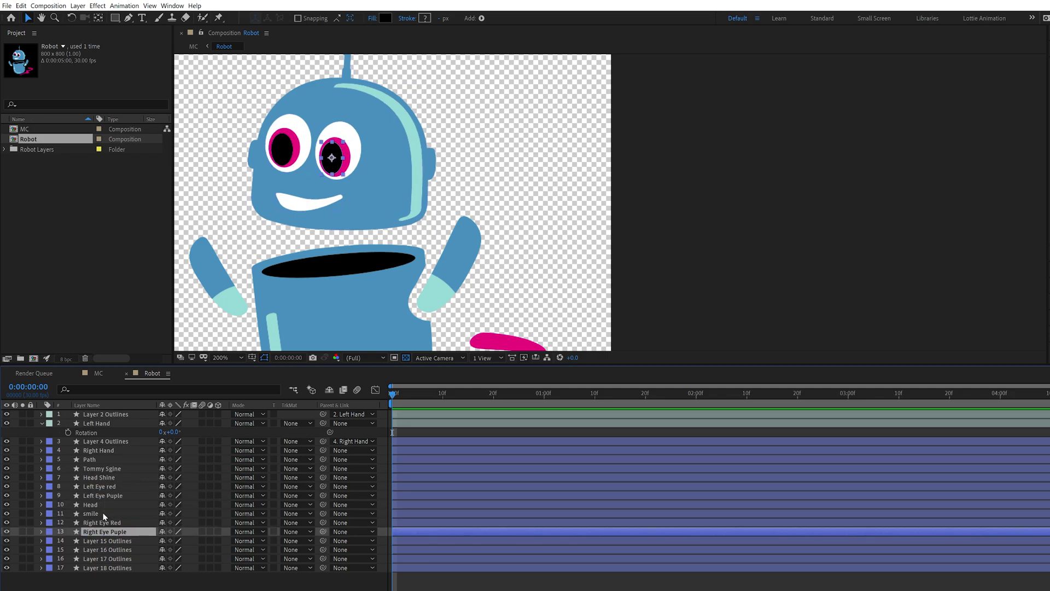
pyautogui.press('Tab')
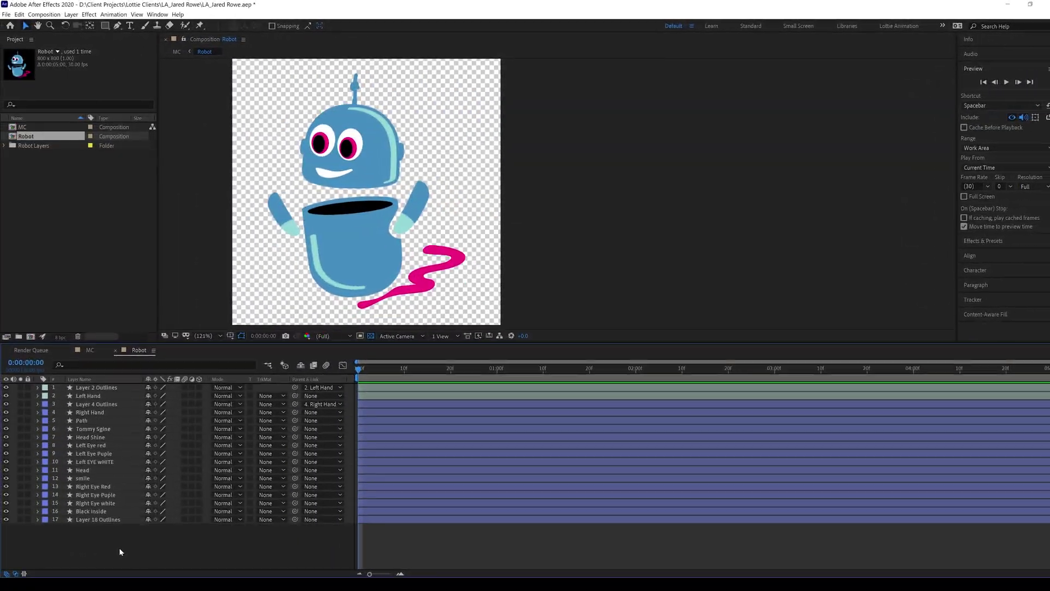
# Add a null object to the Robot composition and name it "Body Controler"
pyautogui.rightClick(120, 552)
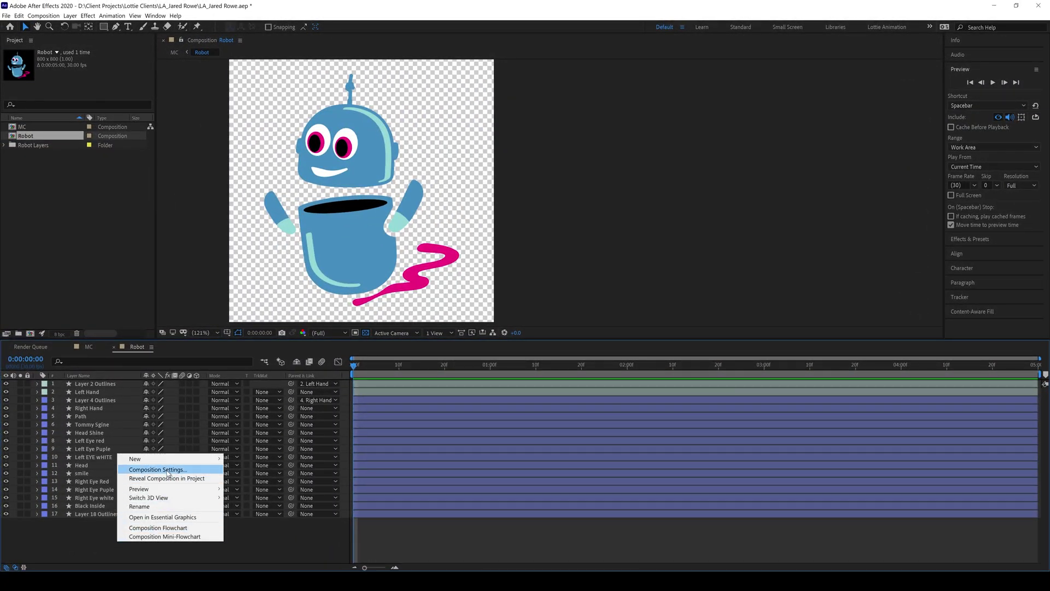
pyautogui.moveTo(198, 465)
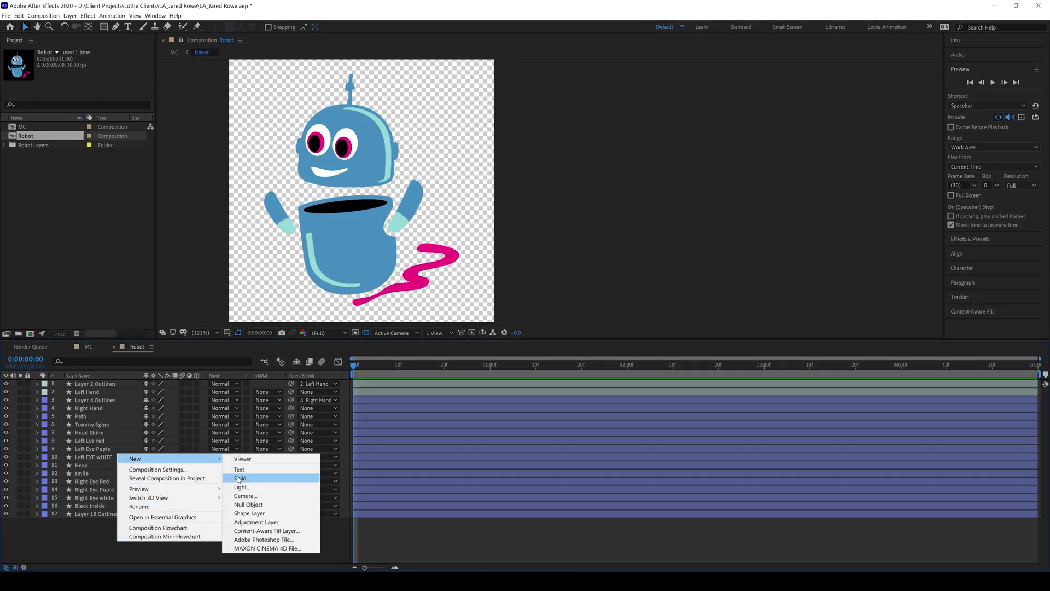
pyautogui.click(247, 504)
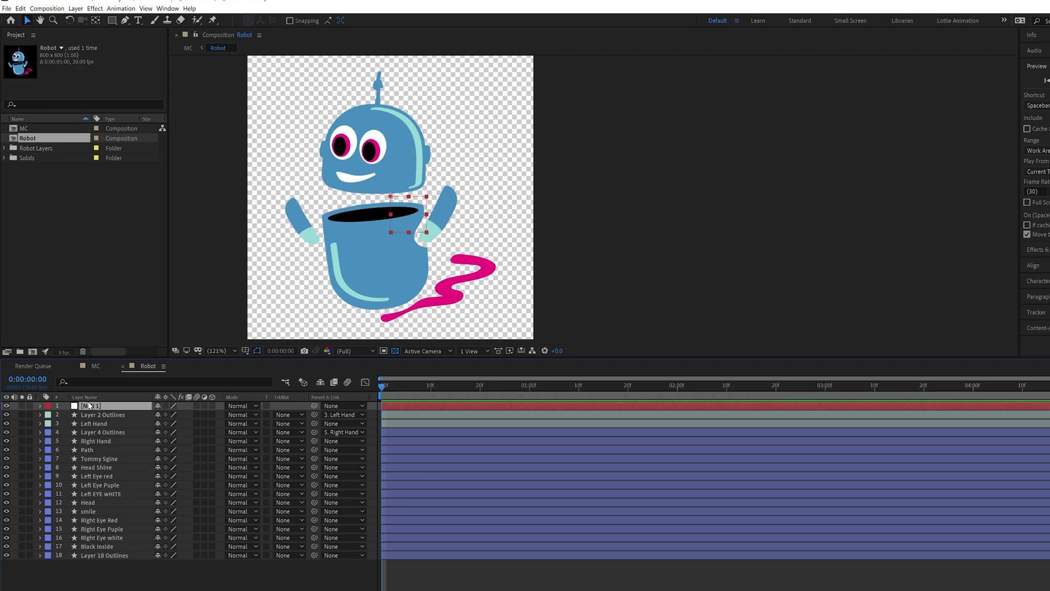
pyautogui.press('Return')
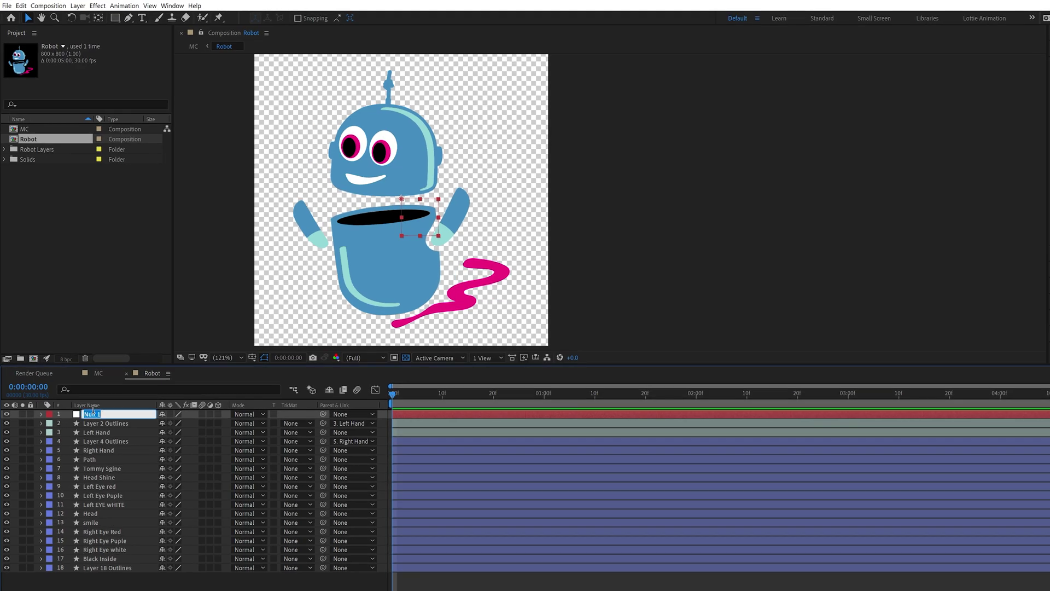
pyautogui.write('Body Controler')
pyautogui.press('Return')
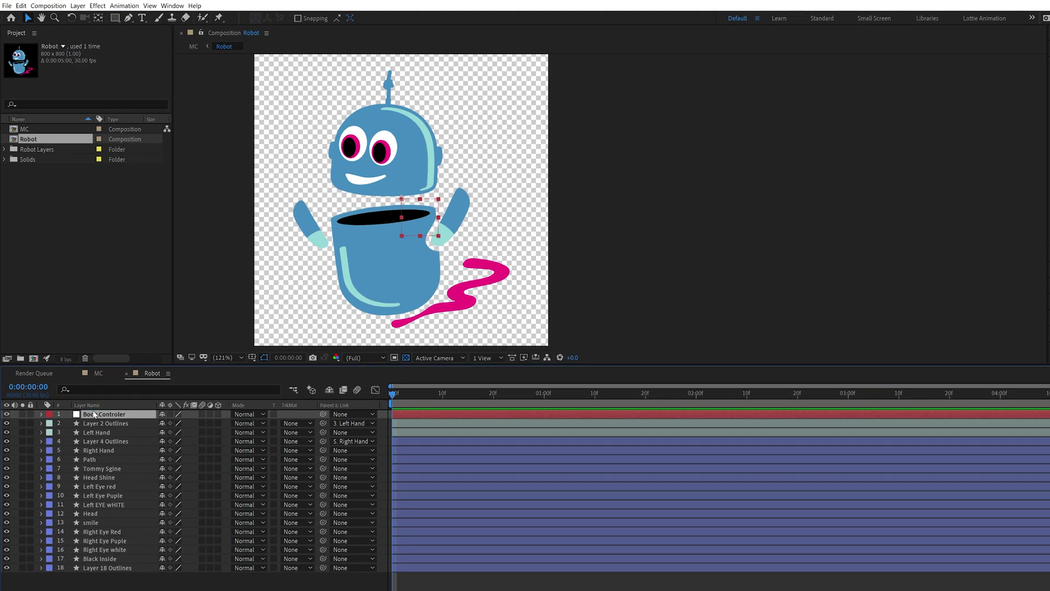
# Rename Layer 18 Outlines to "Body" and parent it to the Body Controler null
pyautogui.click(100, 568)
pyautogui.press('Return')
pyautogui.write('Body')
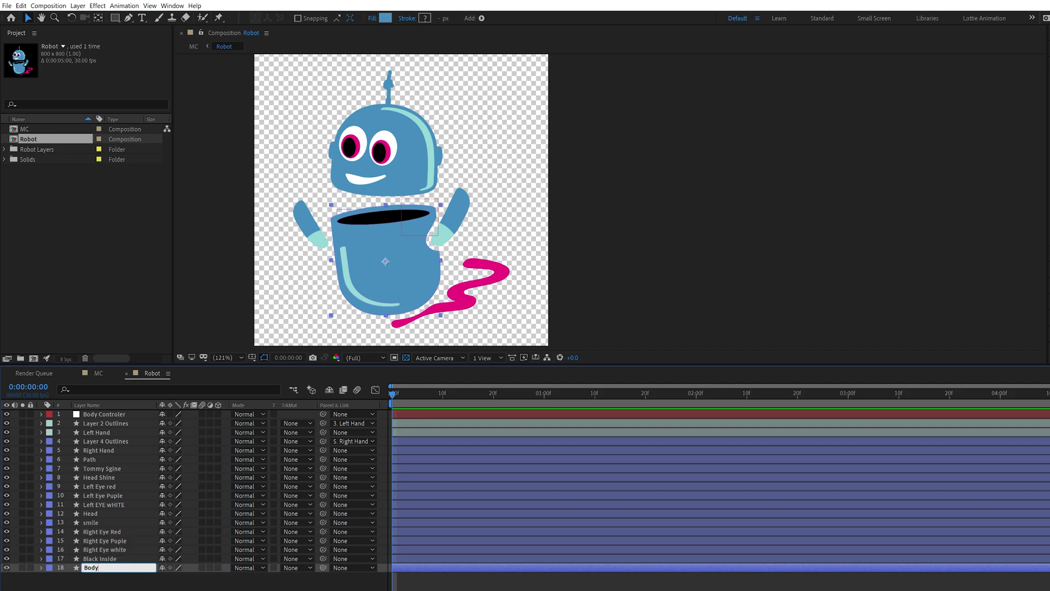
pyautogui.press('Return')
pyautogui.moveTo(322, 568); pyautogui.dragTo(115, 419)
# Change the label colour of the Body Controler layer to yellow
pyautogui.click(96, 416)
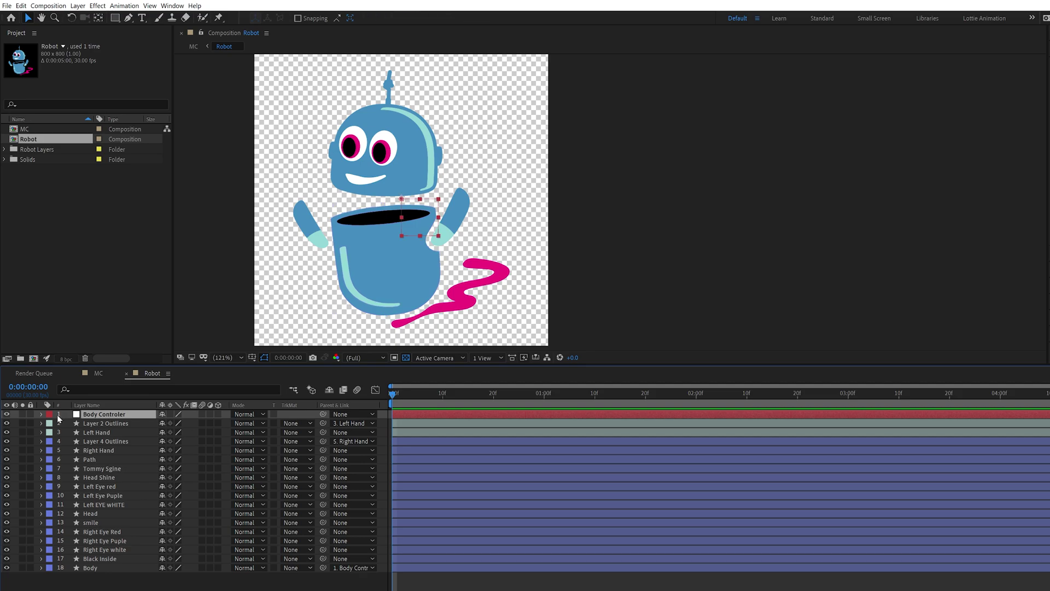
pyautogui.click(48, 416)
pyautogui.click(71, 460)
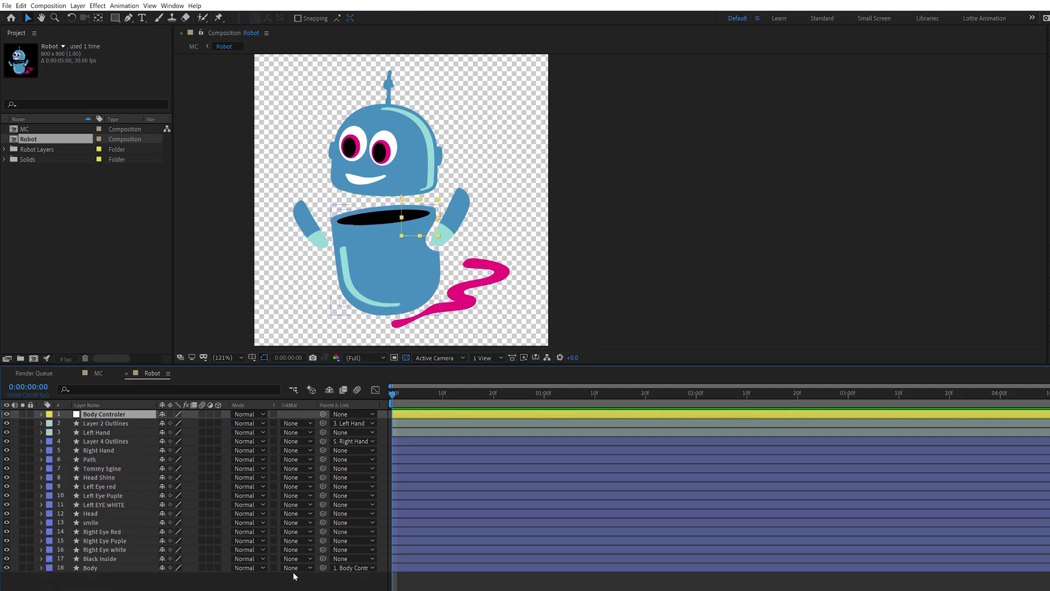
# Set the Body layer's parent to None and move the Body Controler null to the centre of the robot's body
pyautogui.click(345, 568)
pyautogui.click(360, 386)
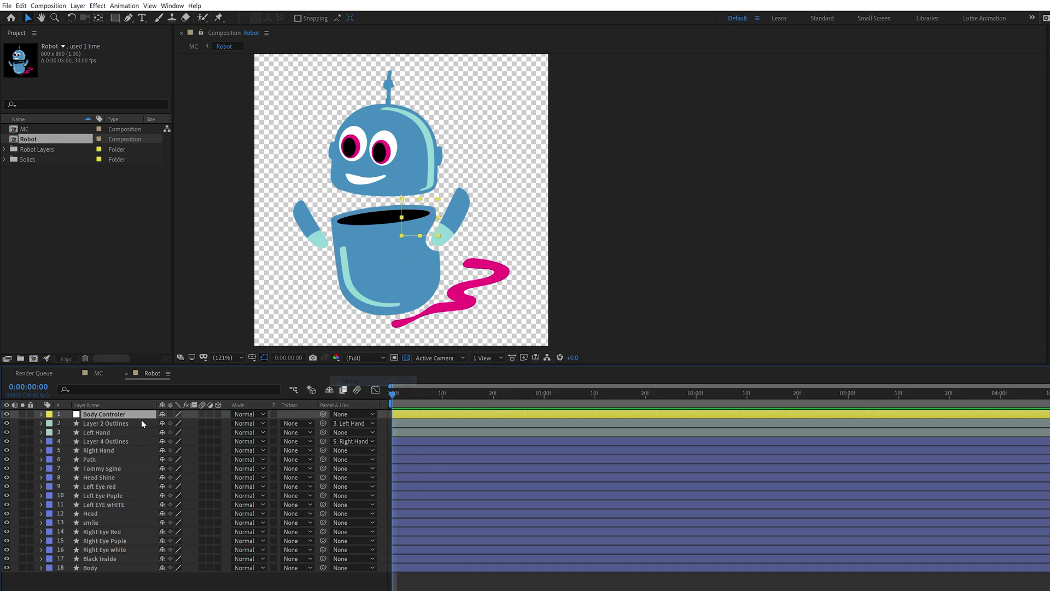
pyautogui.moveTo(402, 200); pyautogui.dragTo(381, 258)
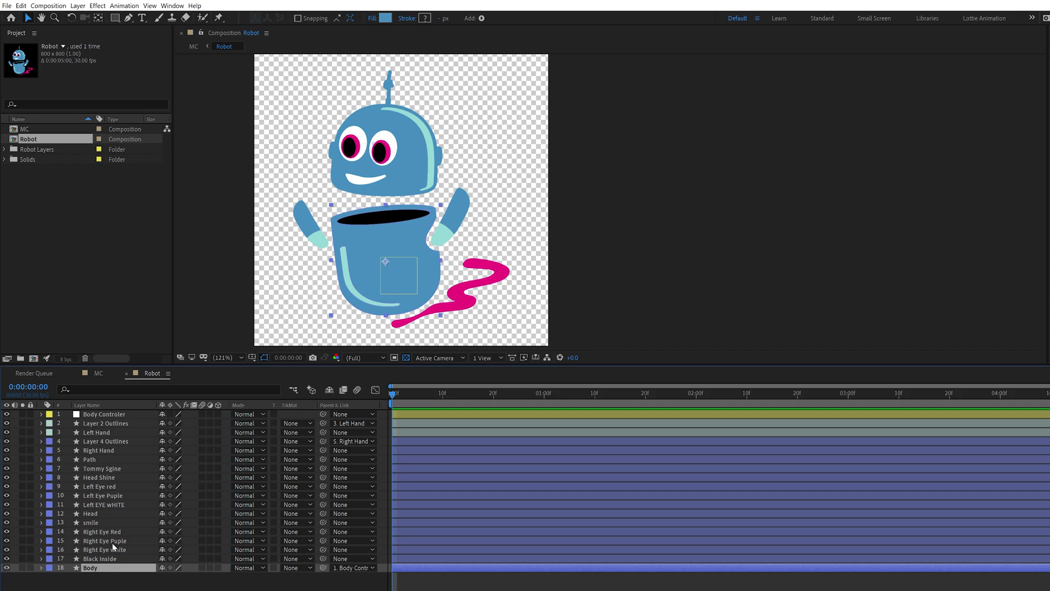
# Give the Left Hand and Right Hand layers a red label and parent both of them to the Body layer
pyautogui.click(103, 452)
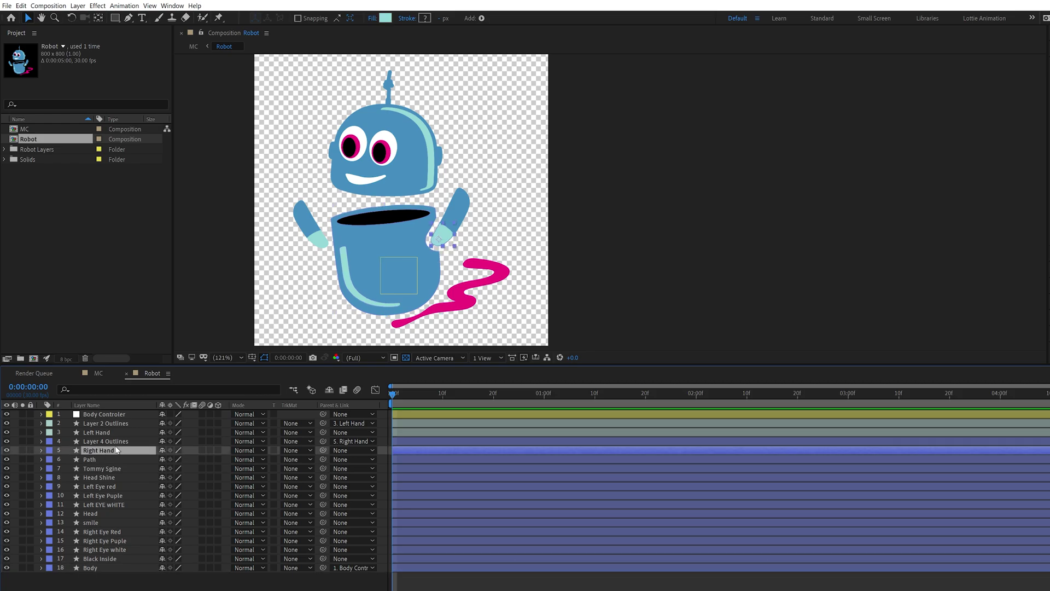
pyautogui.keyDown('ctrl'); pyautogui.click(100, 433); pyautogui.keyUp('ctrl')
pyautogui.click(51, 433)
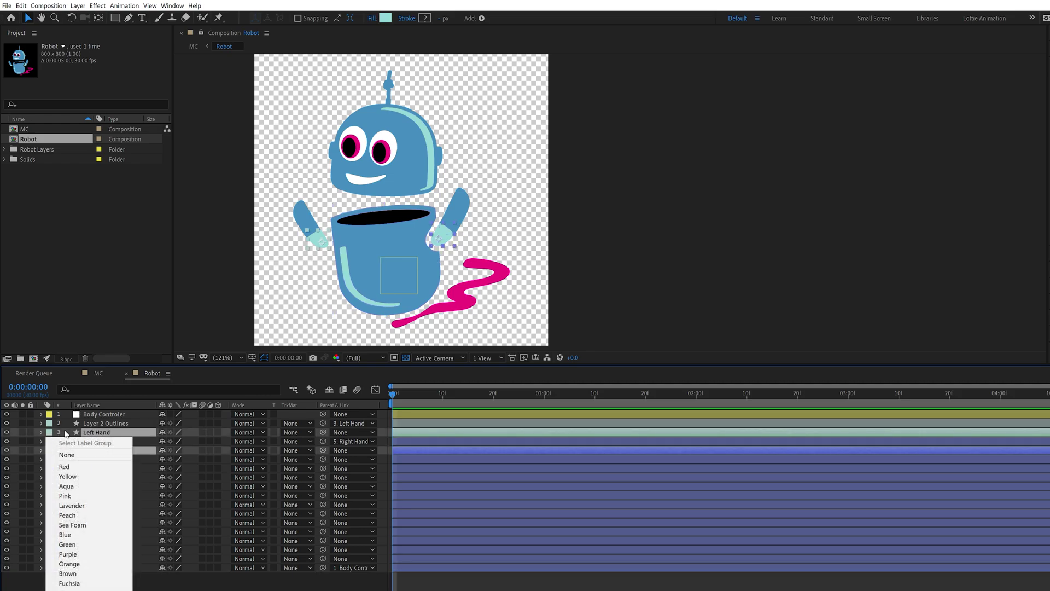
pyautogui.click(62, 477)
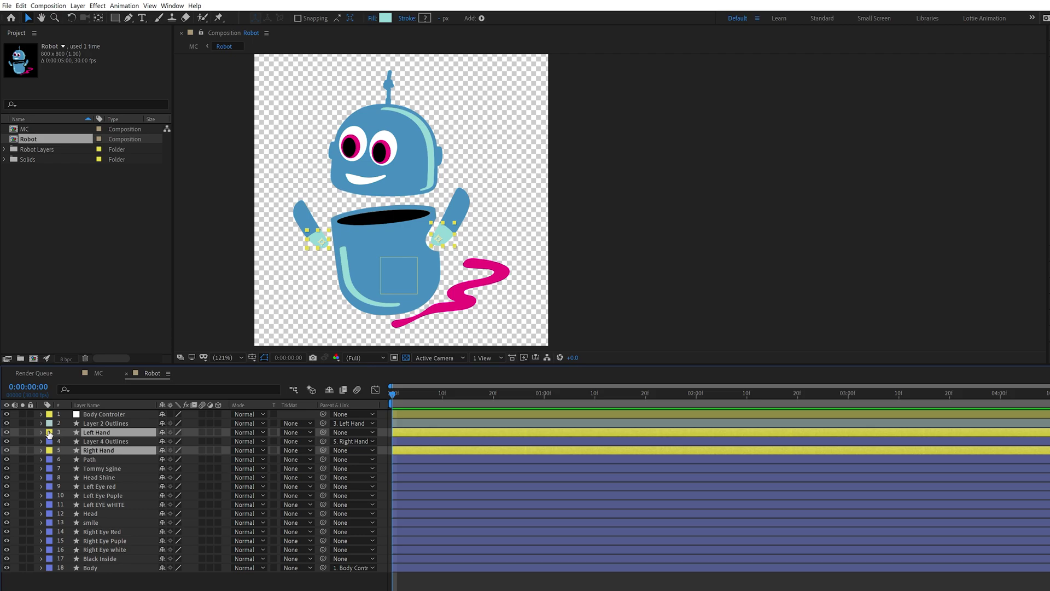
pyautogui.click(50, 433)
pyautogui.click(63, 467)
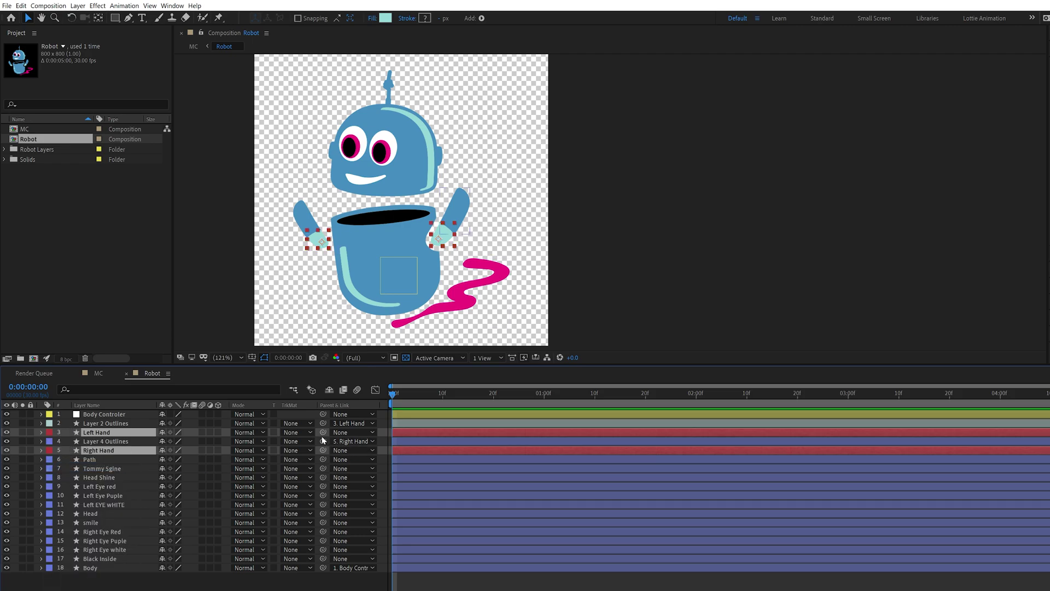
pyautogui.moveTo(323, 432); pyautogui.dragTo(99, 568)
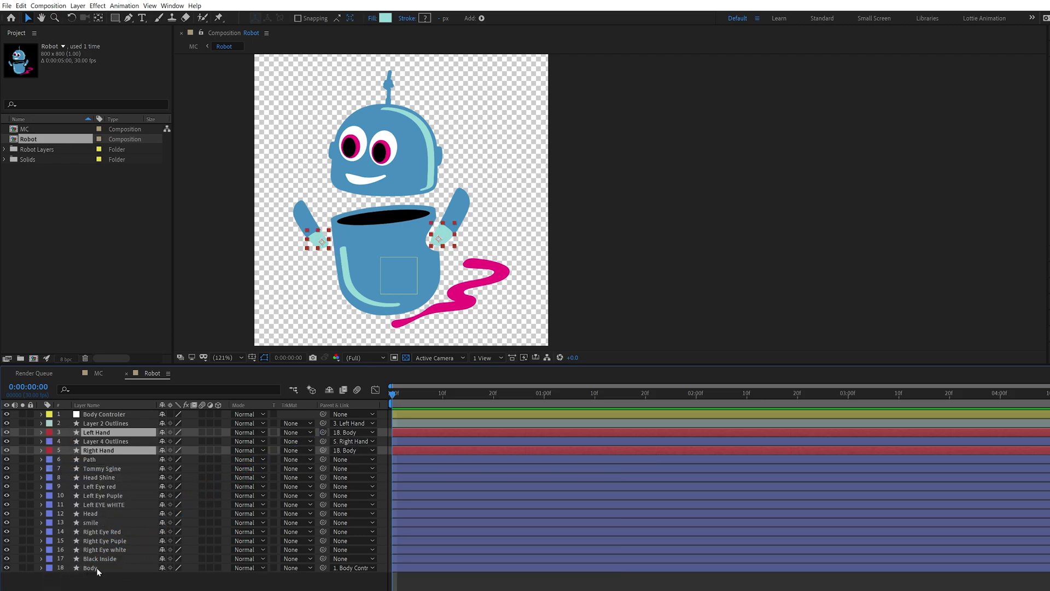
# Test the finished rig in the Arms UP and Down Jump composition by moving the Body layer and the Body Controler null
pyautogui.click(101, 414)
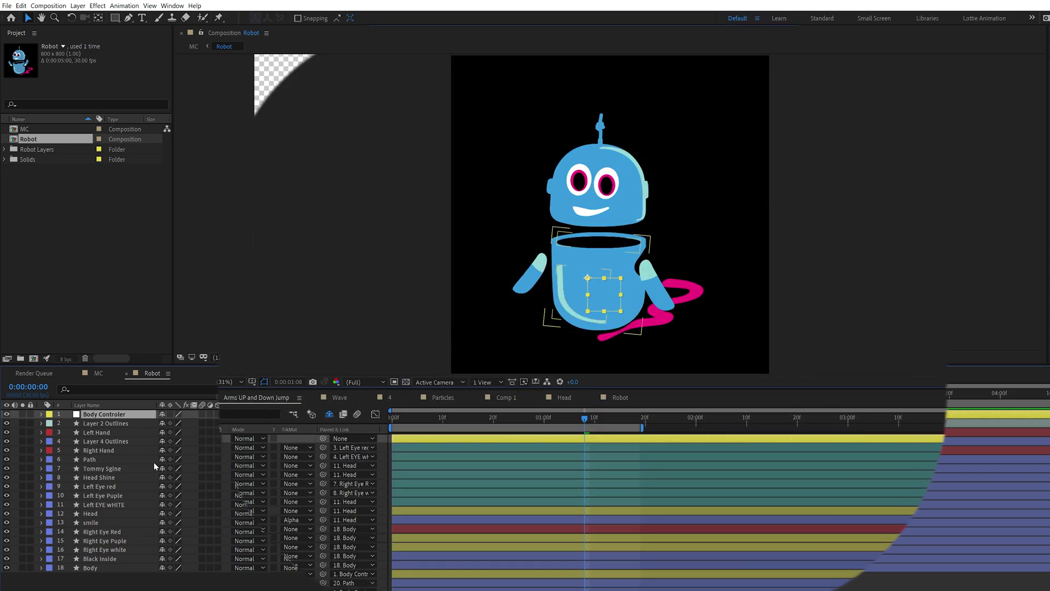
pyautogui.click(113, 574)
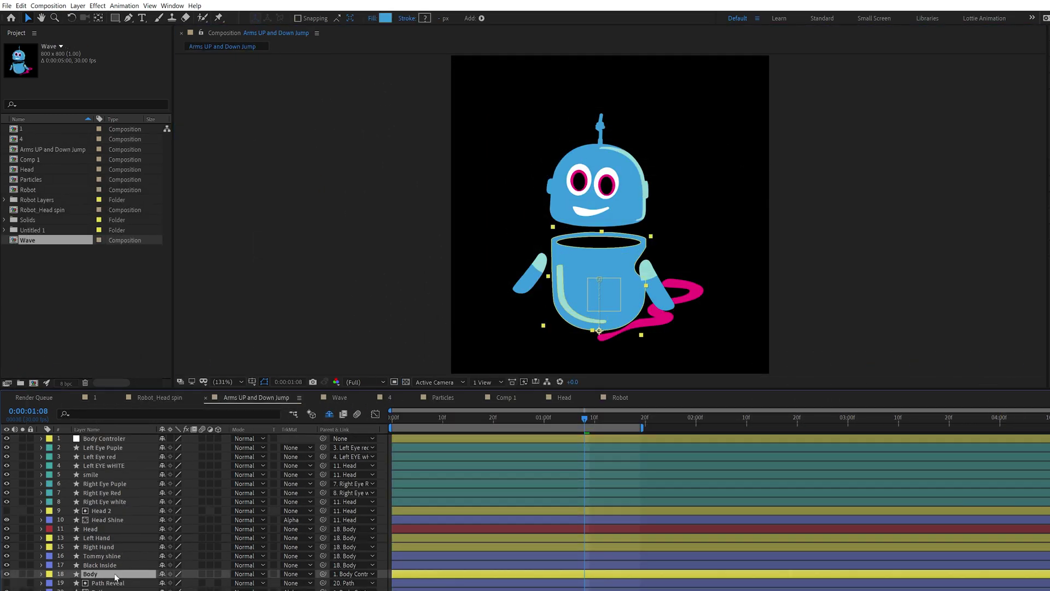
pyautogui.moveTo(609, 266)
pyautogui.mouseDown()
pyautogui.moveTo(581, 235)
pyautogui.moveTo(593, 267)
pyautogui.moveTo(612, 264)
pyautogui.mouseUp()
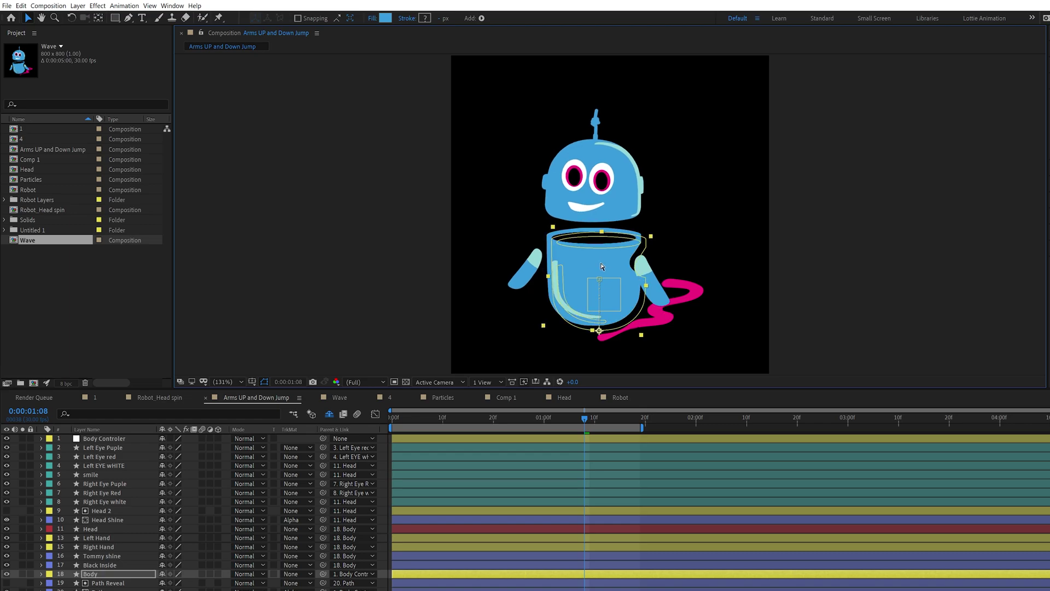
pyautogui.click(118, 440)
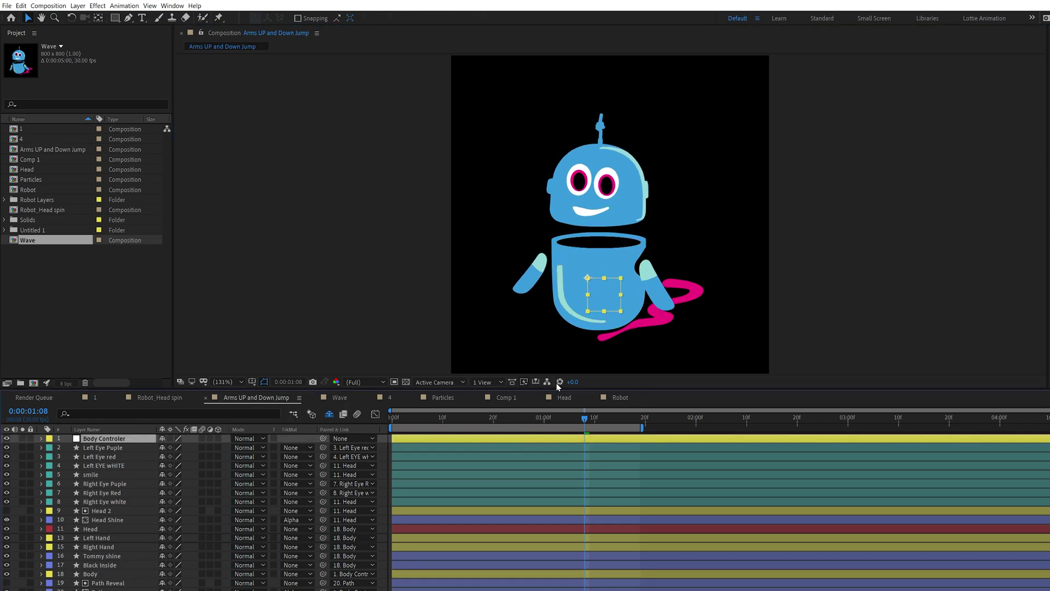
pyautogui.moveTo(589, 280); pyautogui.dragTo(567, 222)
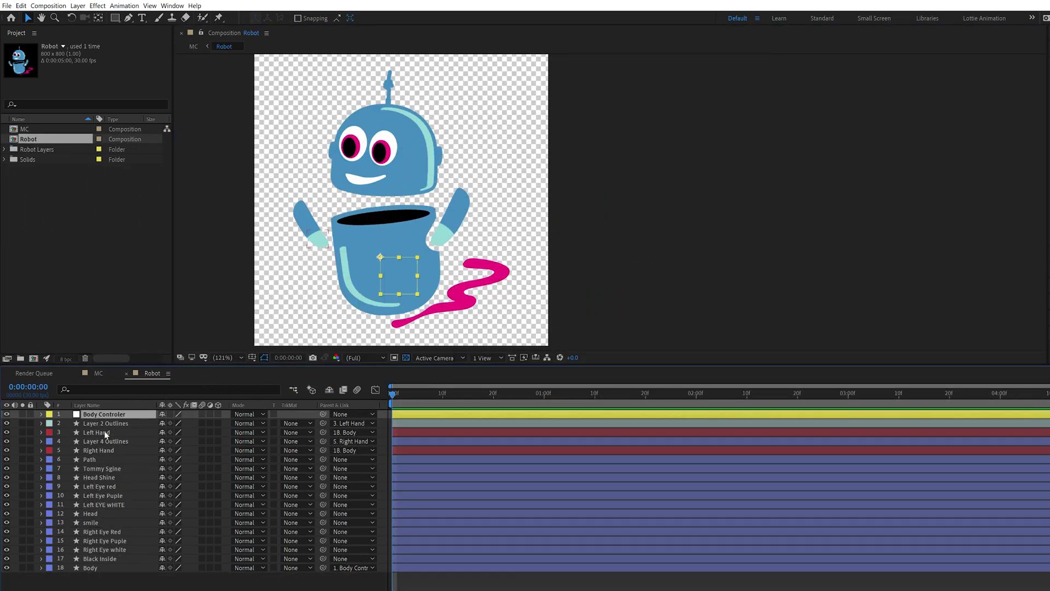
# Mark Layer 2 Outlines and Layer 4 Outlines as shy and hide shy layers in the Robot timeline
pyautogui.hotkey('ctrl', 'Down')
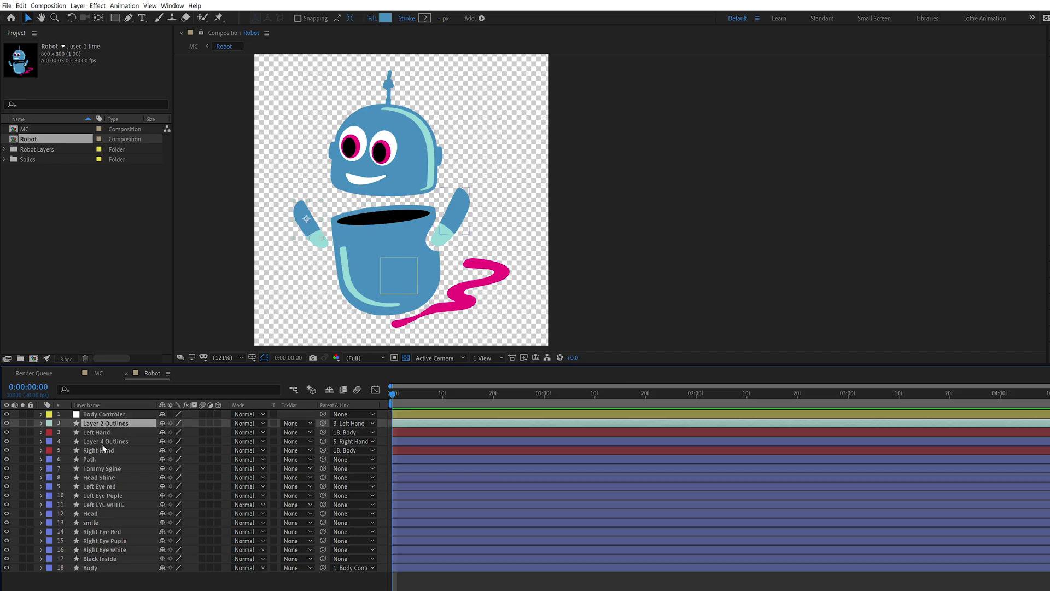
pyautogui.keyDown('ctrl'); pyautogui.click(107, 443); pyautogui.keyUp('ctrl')
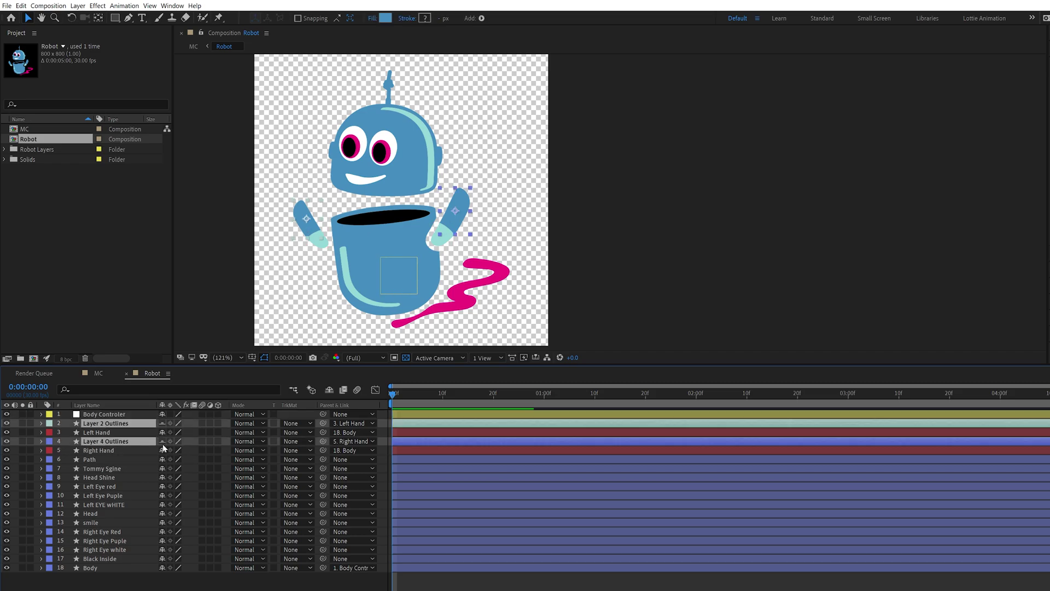
pyautogui.press('Delete')
# Correct the Tommy Sgine layer's name to "Tommy shine" and parent it to the Body layer
pyautogui.click(134, 450)
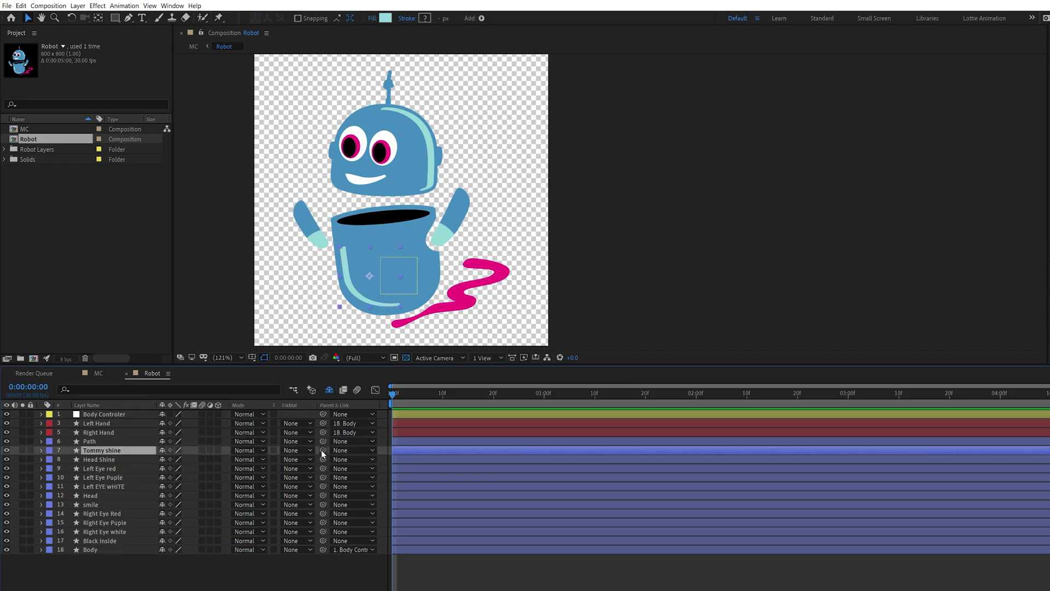
pyautogui.moveTo(322, 450); pyautogui.dragTo(107, 549)
pyautogui.click(103, 549)
# Parent the Head Shine layer and the left eye's red, Puple and wHITE layers to the Head layer
pyautogui.click(99, 461)
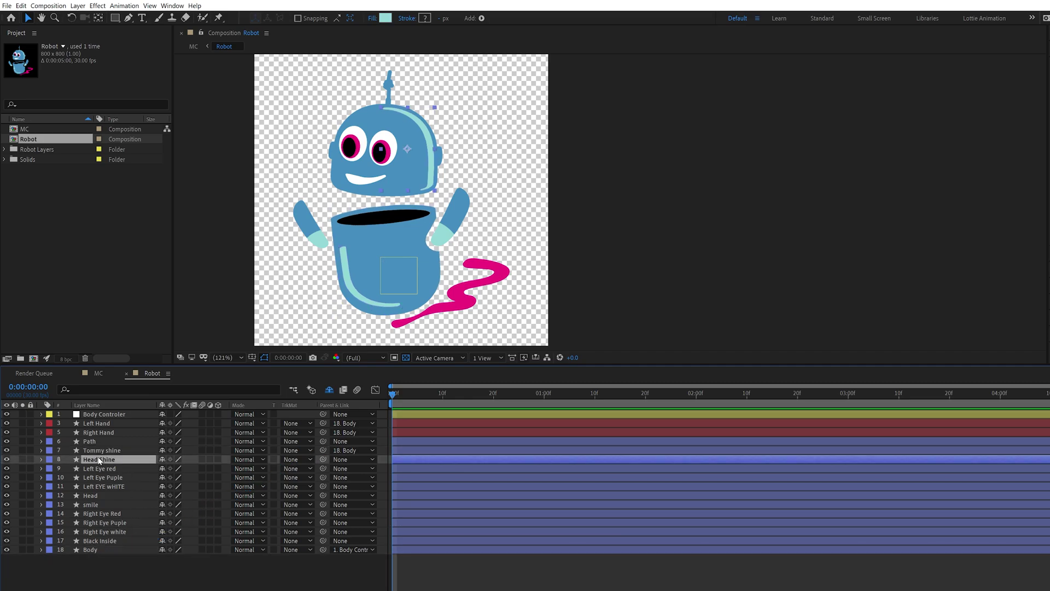
pyautogui.moveTo(324, 458); pyautogui.dragTo(108, 498)
pyautogui.click(110, 486)
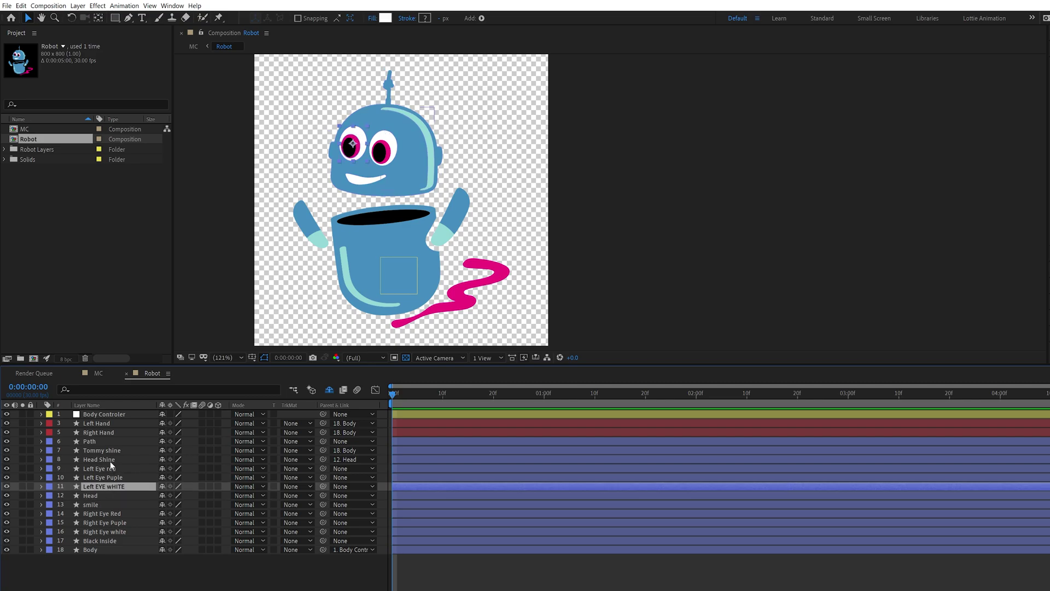
pyautogui.keyDown('shift'); pyautogui.click(110, 468); pyautogui.keyUp('shift')
pyautogui.moveTo(323, 486); pyautogui.dragTo(94, 497)
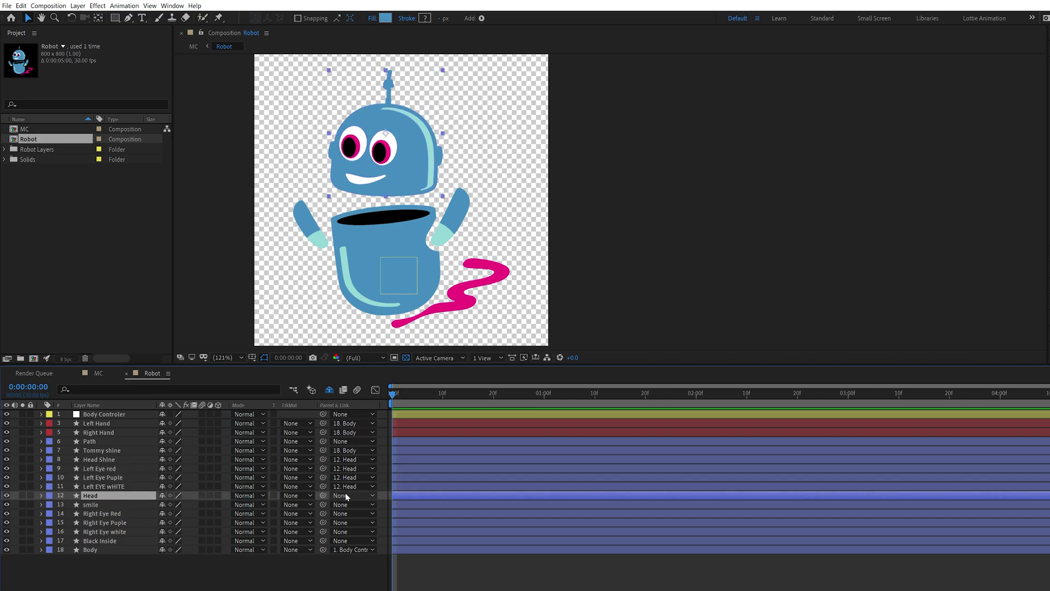
# Parent the Head layer to the Body layer and the smile layer to the Head layer
pyautogui.moveTo(323, 495); pyautogui.dragTo(104, 550)
pyautogui.click(323, 504)
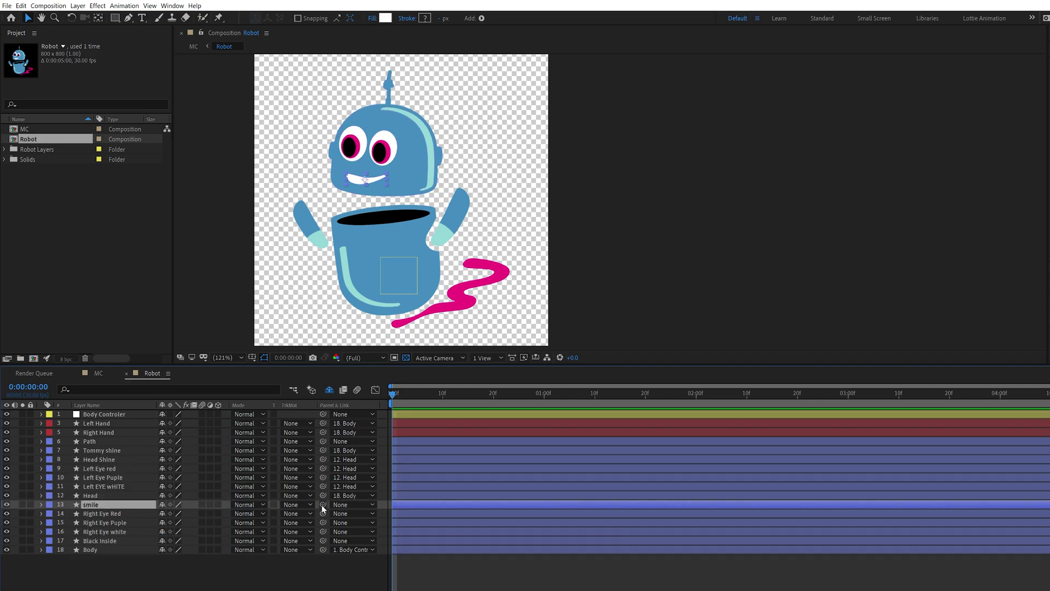
pyautogui.moveTo(322, 507); pyautogui.dragTo(94, 495)
# Parent the Right Eye Red, Right Eye Puple and Right Eye white layers to the Head layer
pyautogui.click(101, 514)
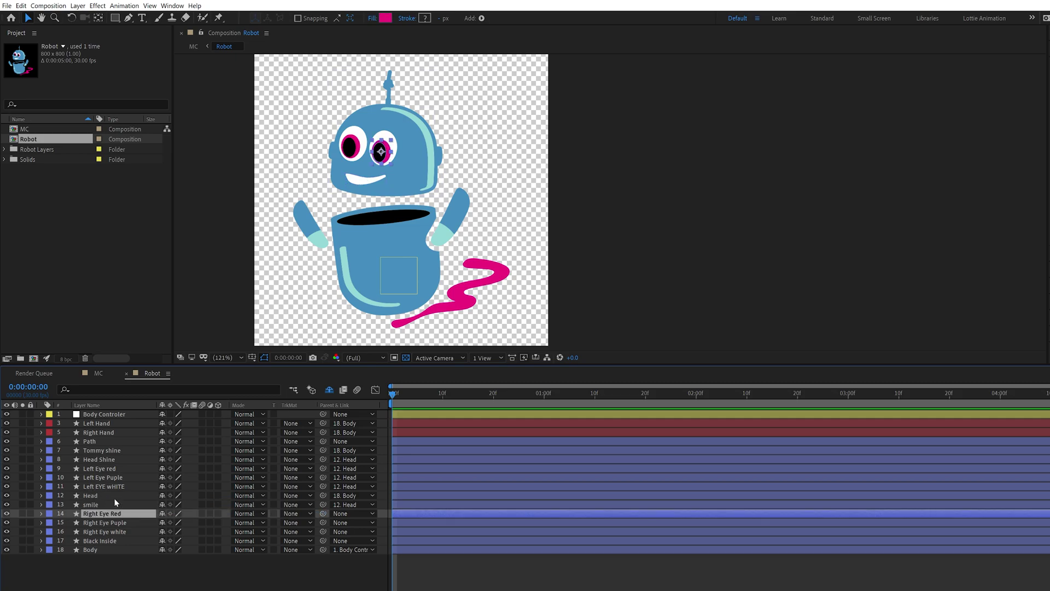
pyautogui.keyDown('shift'); pyautogui.click(106, 531); pyautogui.keyUp('shift')
pyautogui.moveTo(323, 522); pyautogui.dragTo(94, 495)
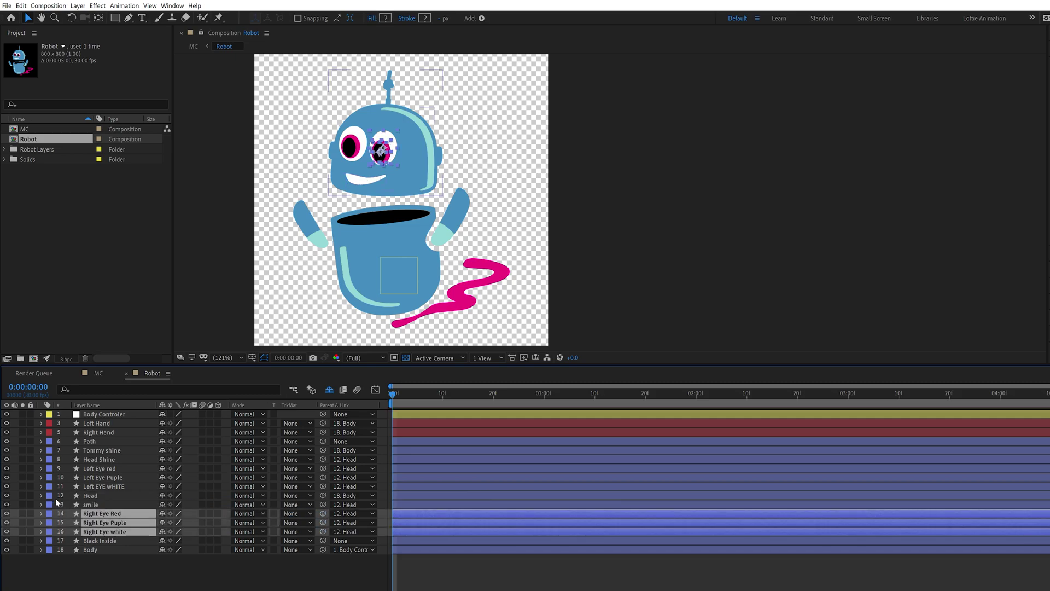
# Change the label colour of the Head and Body layers to yellow
pyautogui.click(49, 495)
pyautogui.click(68, 358)
pyautogui.click(90, 550)
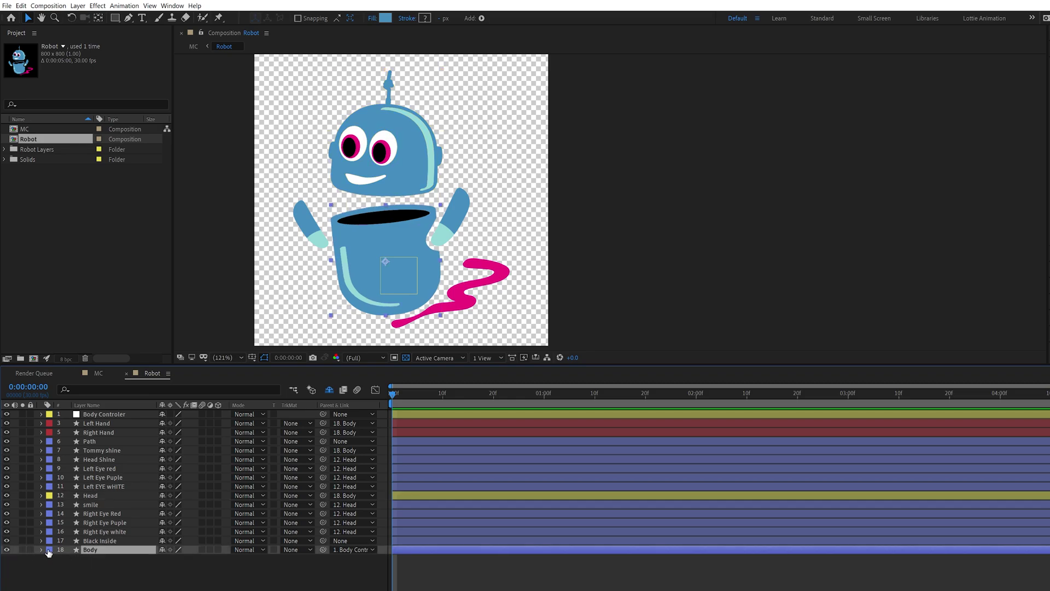
pyautogui.click(50, 550)
pyautogui.click(68, 413)
# Parent the Black Inside layer to the Body layer
pyautogui.click(101, 541)
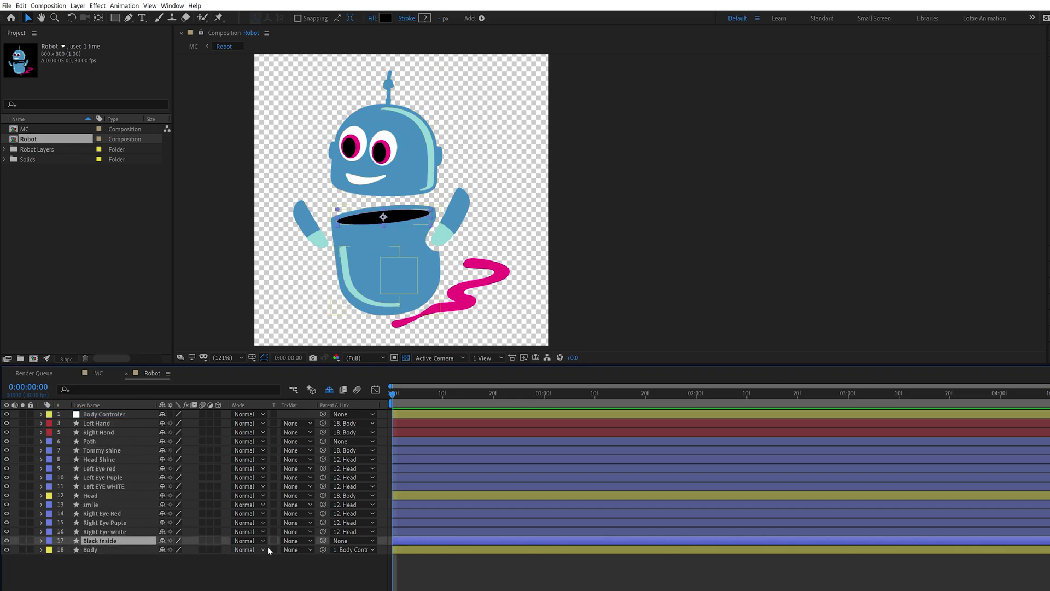
pyautogui.moveTo(323, 542); pyautogui.dragTo(93, 550)
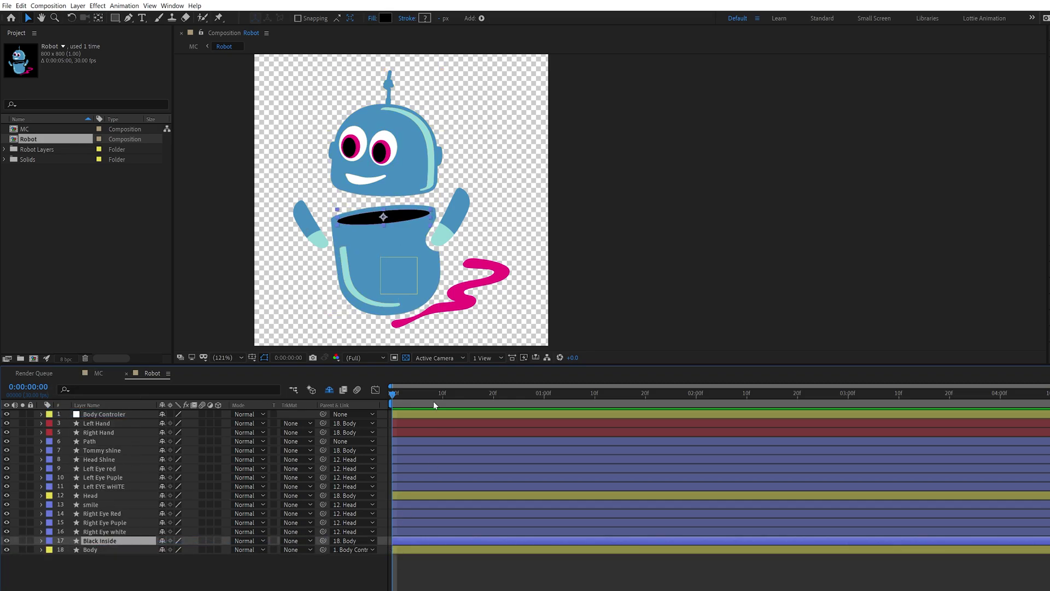
# Test the parenting by moving the Body Controler null, the Head and the Body in turn, and undo the moves
pyautogui.click(104, 414)
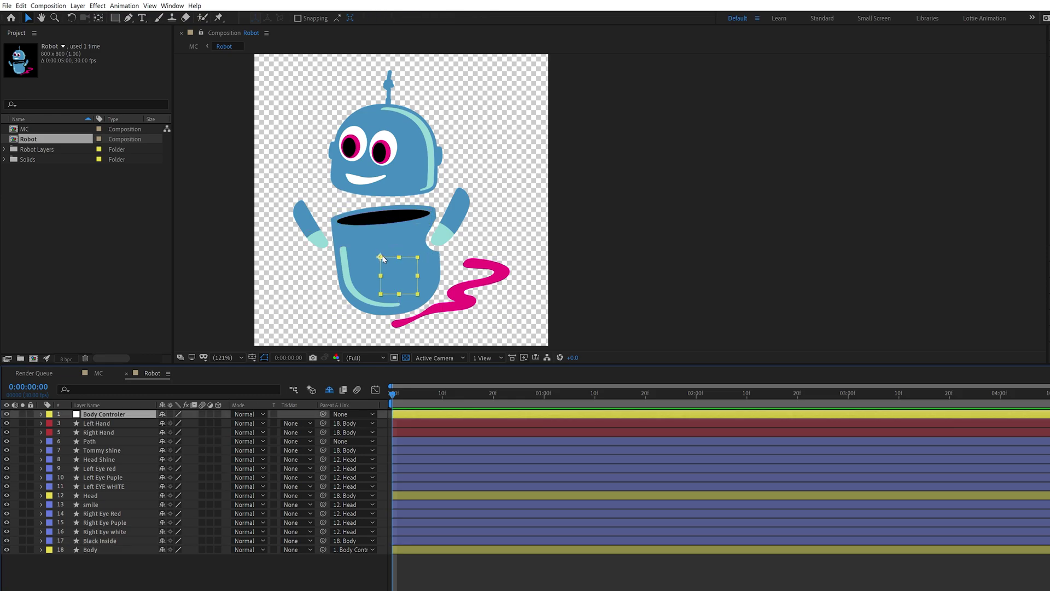
pyautogui.moveTo(403, 253)
pyautogui.mouseDown()
pyautogui.moveTo(425, 262)
pyautogui.moveTo(396, 216)
pyautogui.moveTo(414, 230)
pyautogui.moveTo(403, 252)
pyautogui.mouseUp()
pyautogui.click(102, 496)
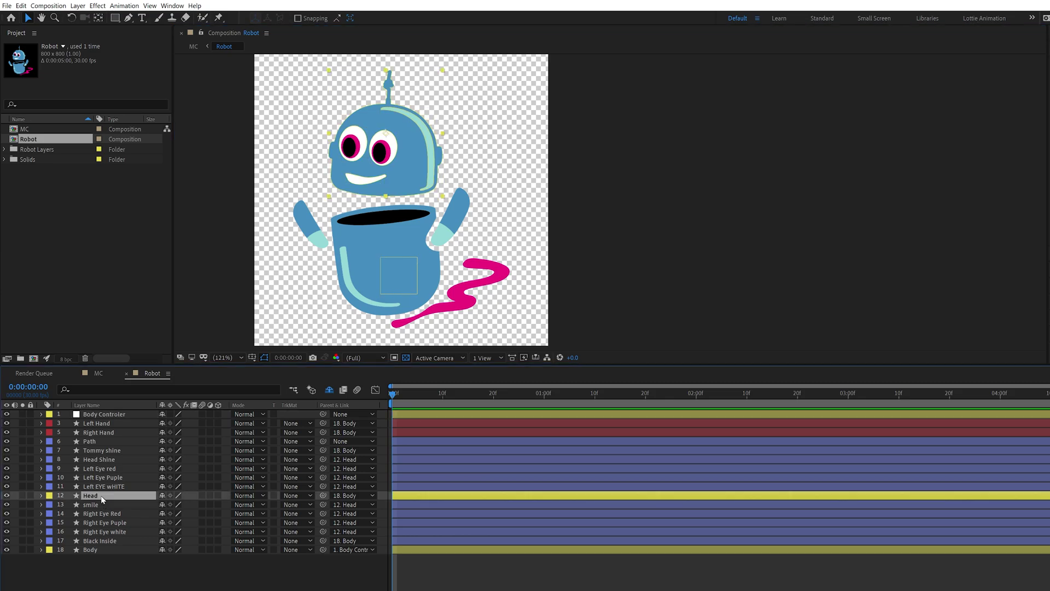
pyautogui.moveTo(395, 172)
pyautogui.mouseDown()
pyautogui.moveTo(394, 151)
pyautogui.moveTo(378, 157)
pyautogui.moveTo(397, 166)
pyautogui.mouseUp()
pyautogui.hotkey('ctrl', 'z')
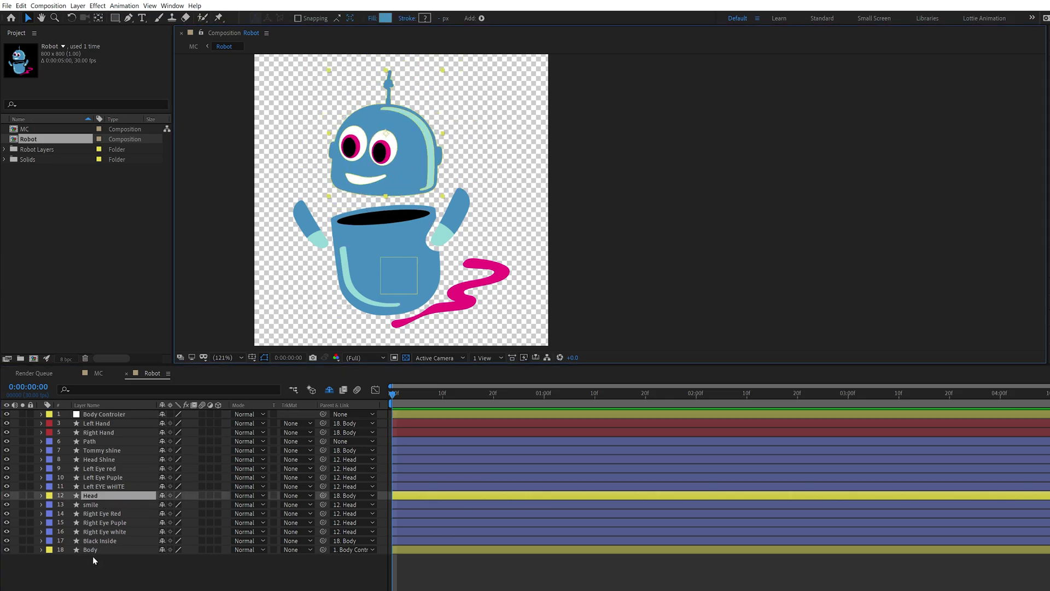
pyautogui.click(109, 550)
pyautogui.moveTo(421, 251); pyautogui.dragTo(372, 241)
pyautogui.hotkey('ctrl', 'z')
pyautogui.click(111, 570)
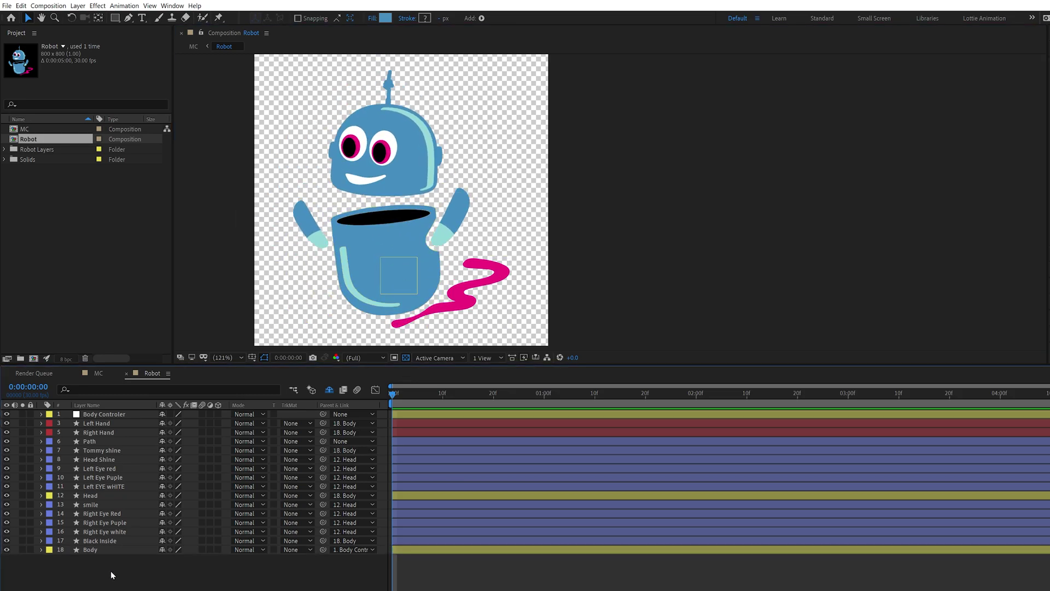
pyautogui.click(117, 414)
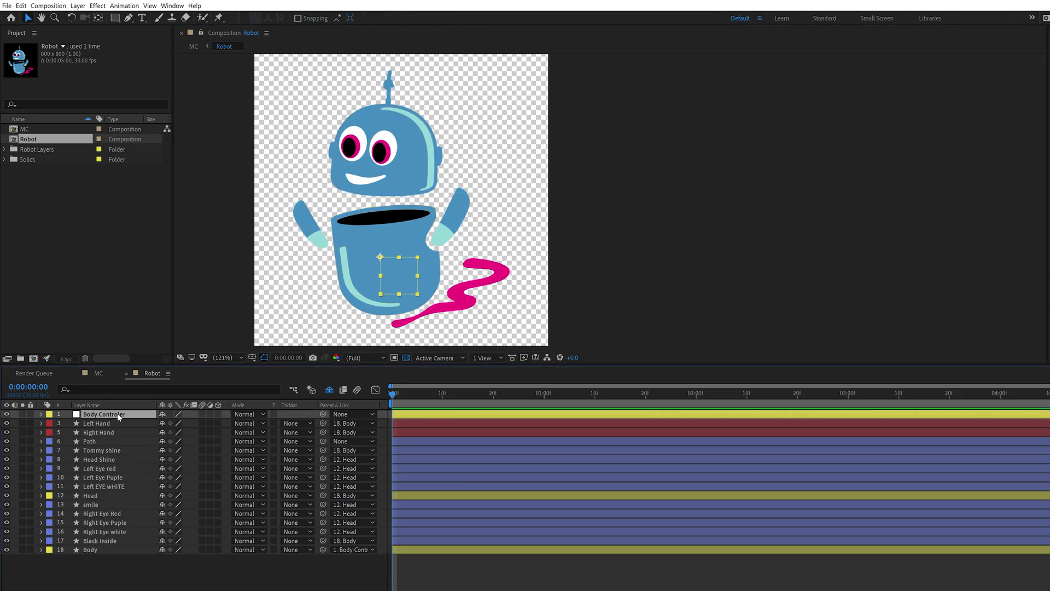
pyautogui.click(99, 495)
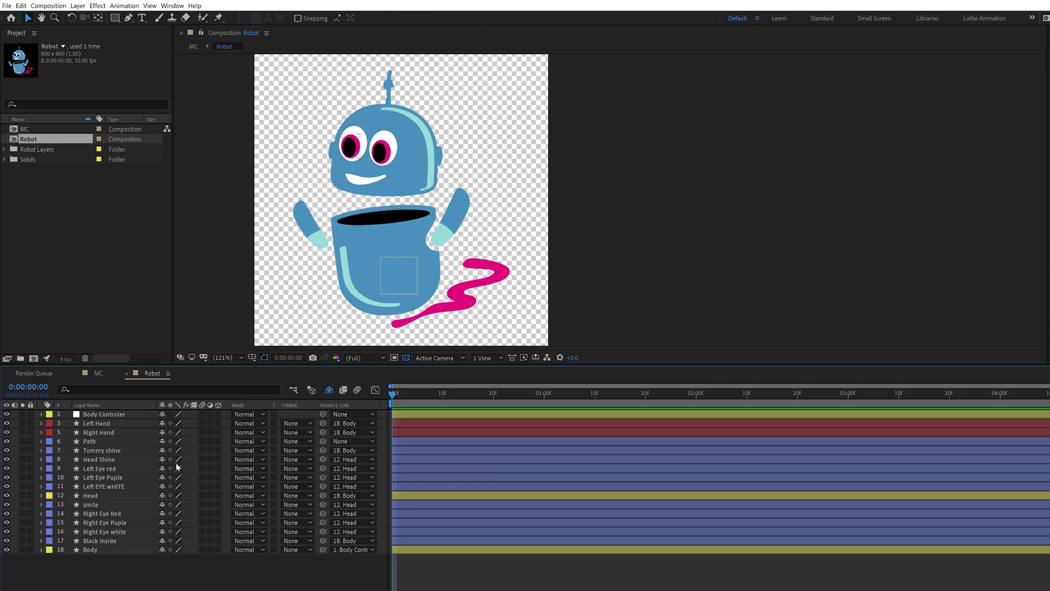
# Keyframe the Body Controler null's Position at 0:00:00:00, and move the null up and right to about 541, 407 at 0:00:01:00
pyautogui.click(110, 415)
pyautogui.press('p')
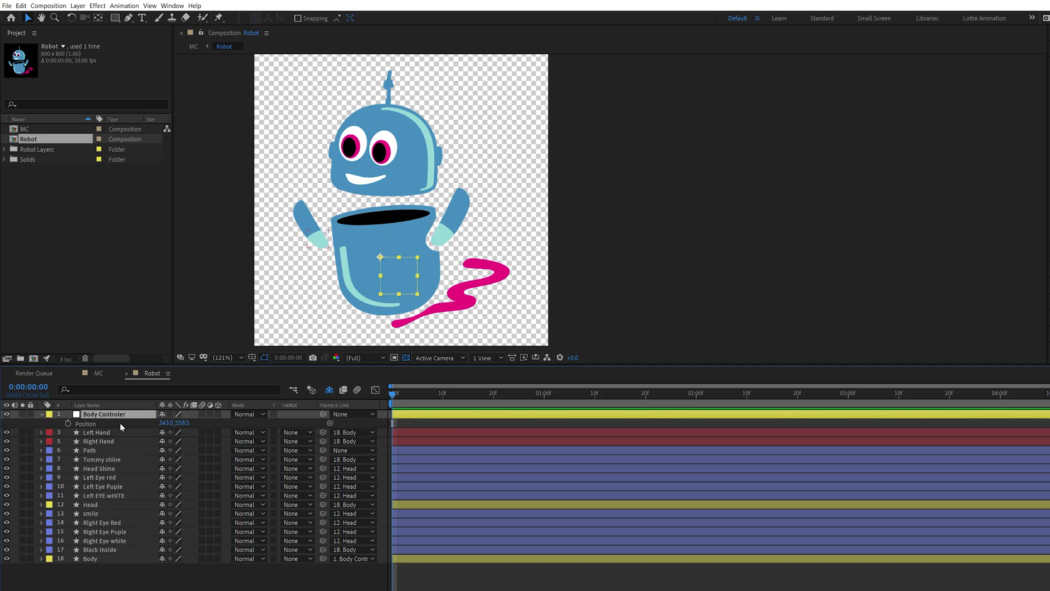
pyautogui.click(68, 423)
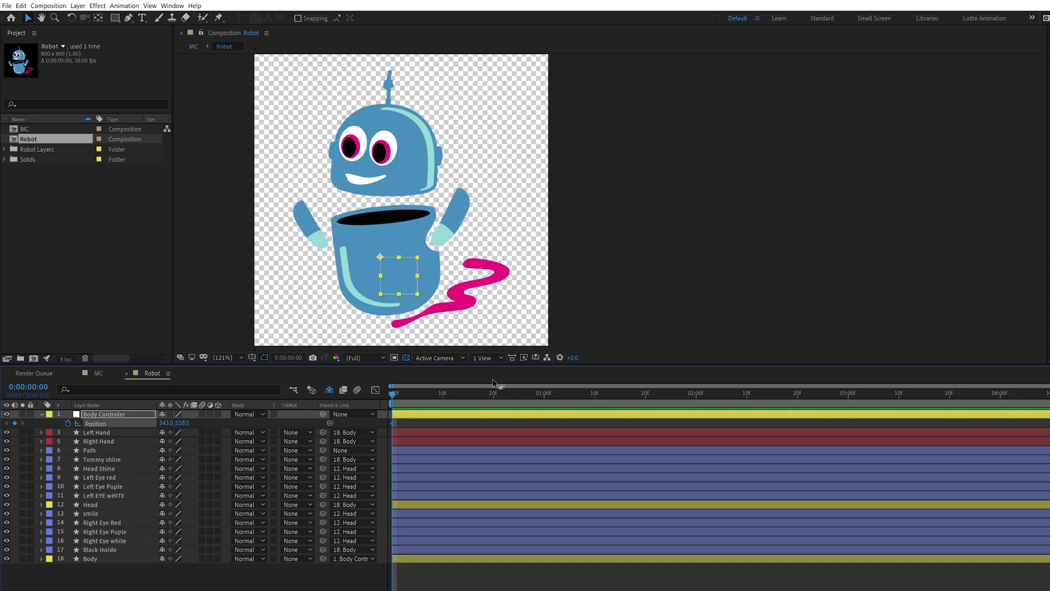
pyautogui.click(596, 396)
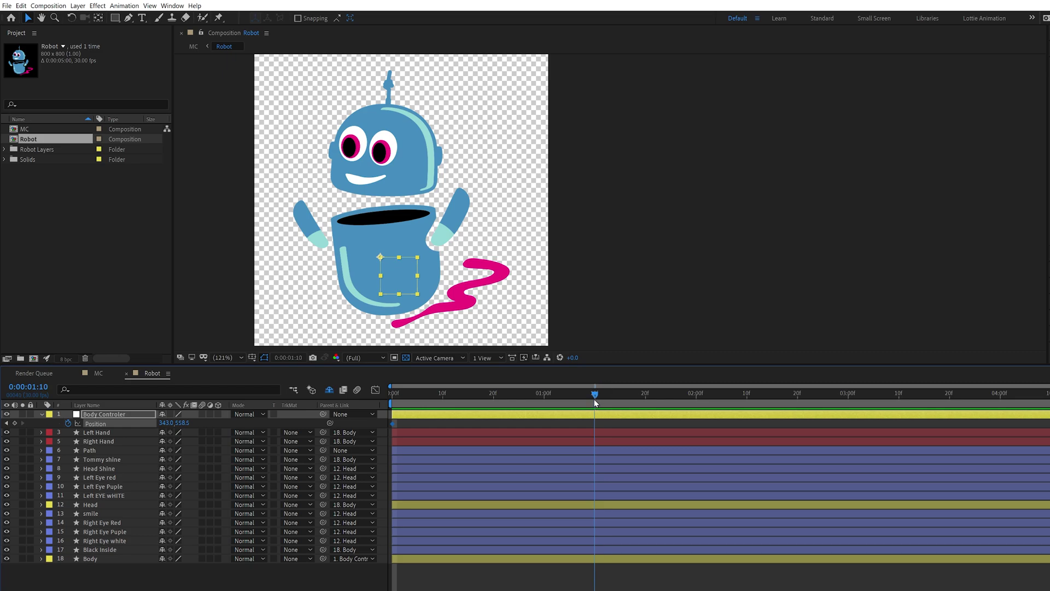
pyautogui.moveTo(595, 403); pyautogui.dragTo(544, 404)
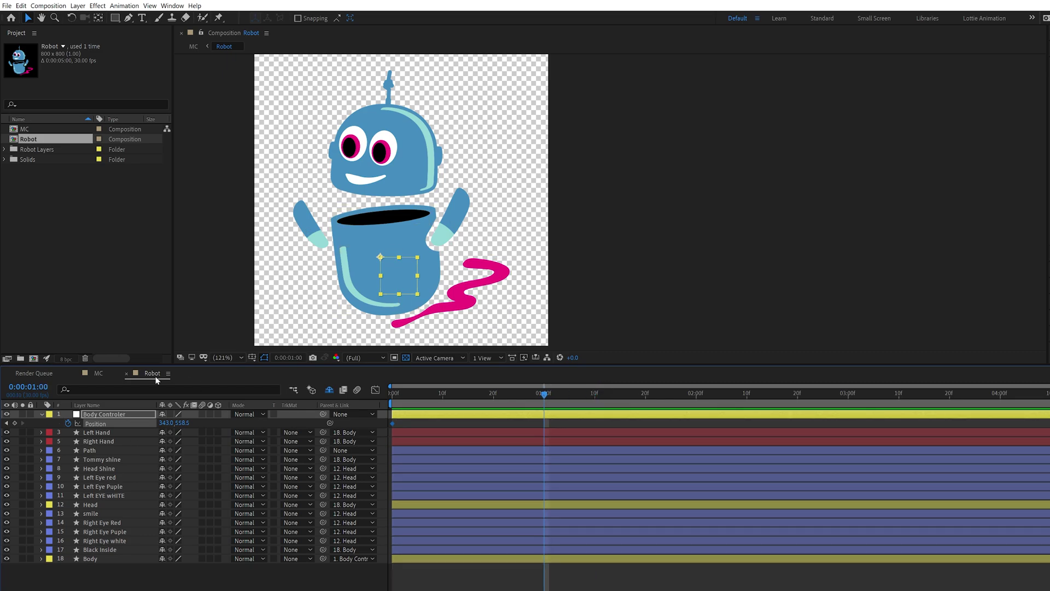
pyautogui.moveTo(377, 268); pyautogui.dragTo(458, 201)
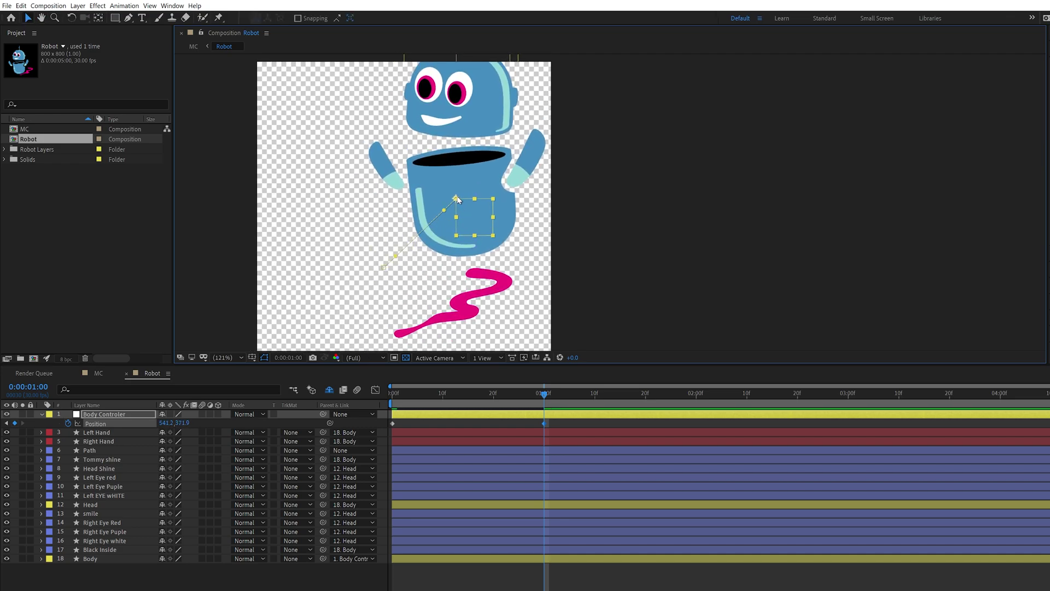
# Preview the Body Controler position animation from the start of the composition
pyautogui.press('Home')
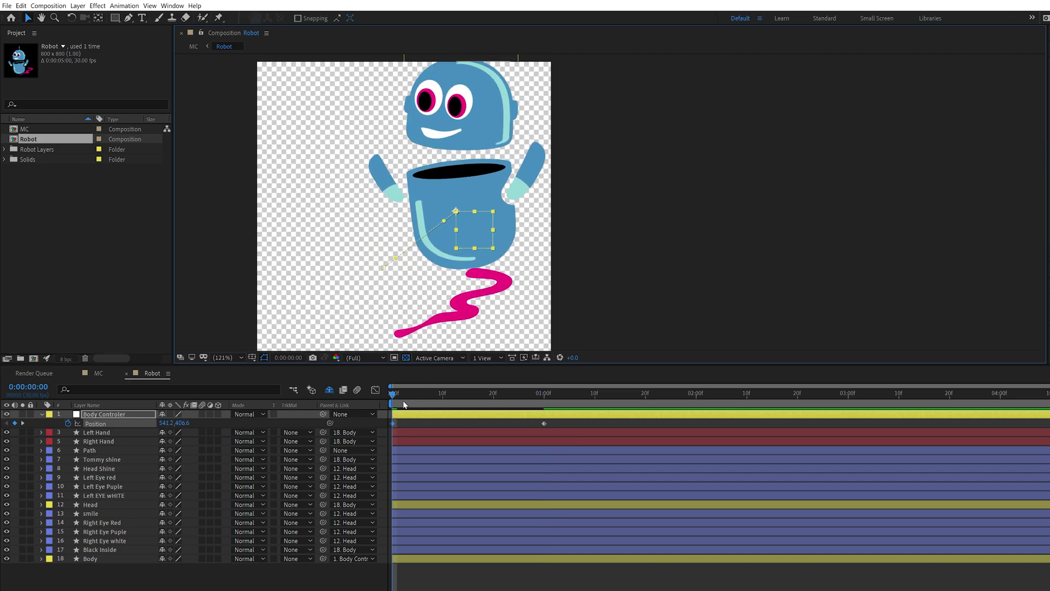
pyautogui.press('space')
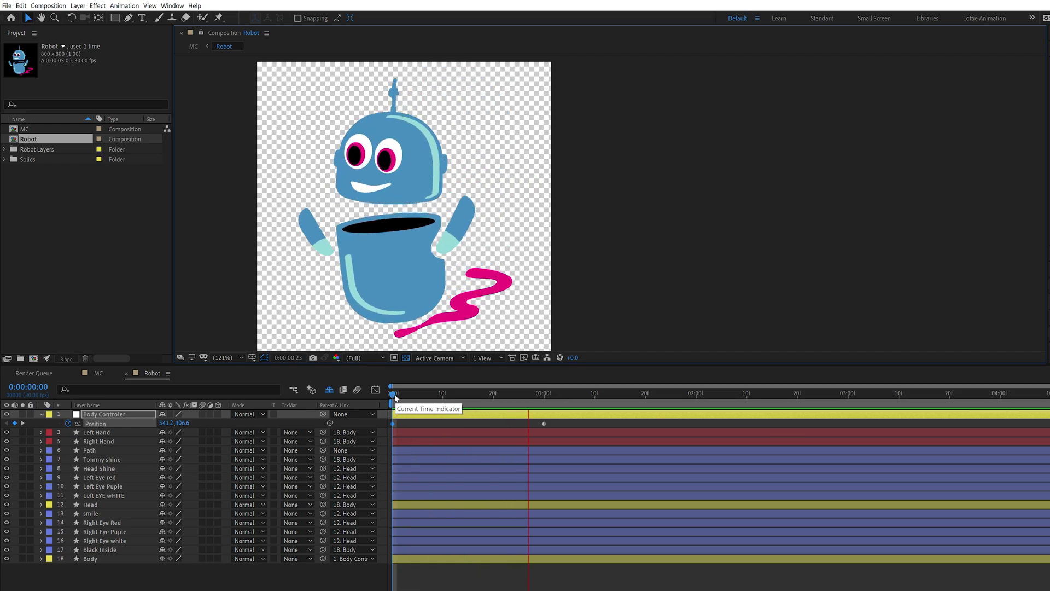
pyautogui.moveTo(395, 395); pyautogui.dragTo(402, 394)
# Move the second Position keyframe of the Body Controler to about frame 15 and paste a copy of the first keyframe at 0:00:01:00
pyautogui.moveTo(459, 410)
pyautogui.mouseDown()
pyautogui.moveTo(479, 413)
pyautogui.moveTo(469, 417)
pyautogui.mouseUp()
pyautogui.moveTo(567, 426); pyautogui.dragTo(524, 431)
pyautogui.hotkey('ctrl', 'c')
pyautogui.hotkey('ctrl', 'v')
pyautogui.press('k')
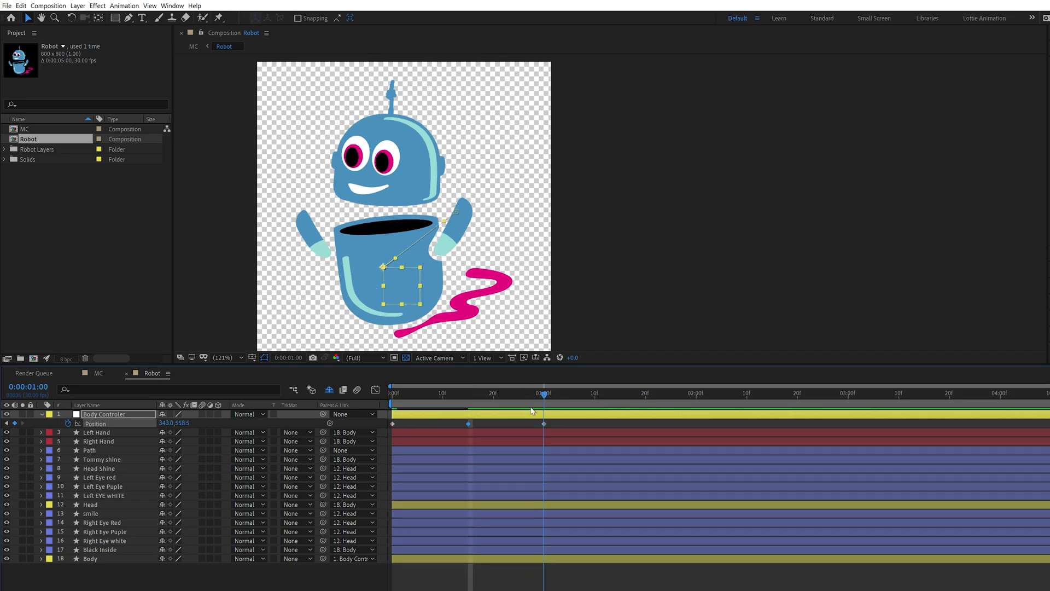
# Preview the Body Controler's position animation with the pasted return keyframe from the start of the composition
pyautogui.moveTo(399, 421); pyautogui.dragTo(382, 427)
pyautogui.press('space')
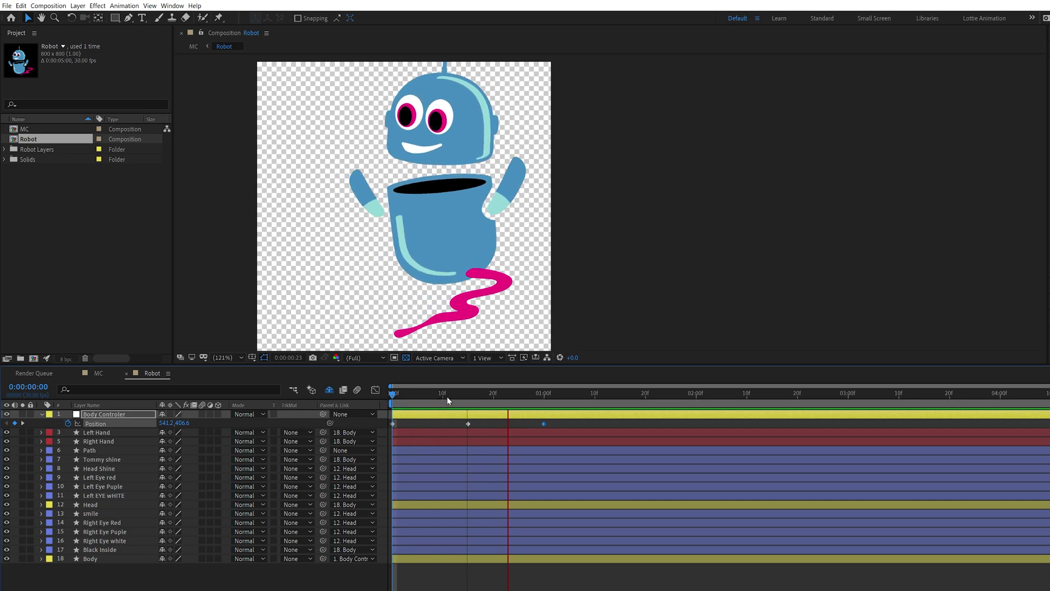
pyautogui.press('space')
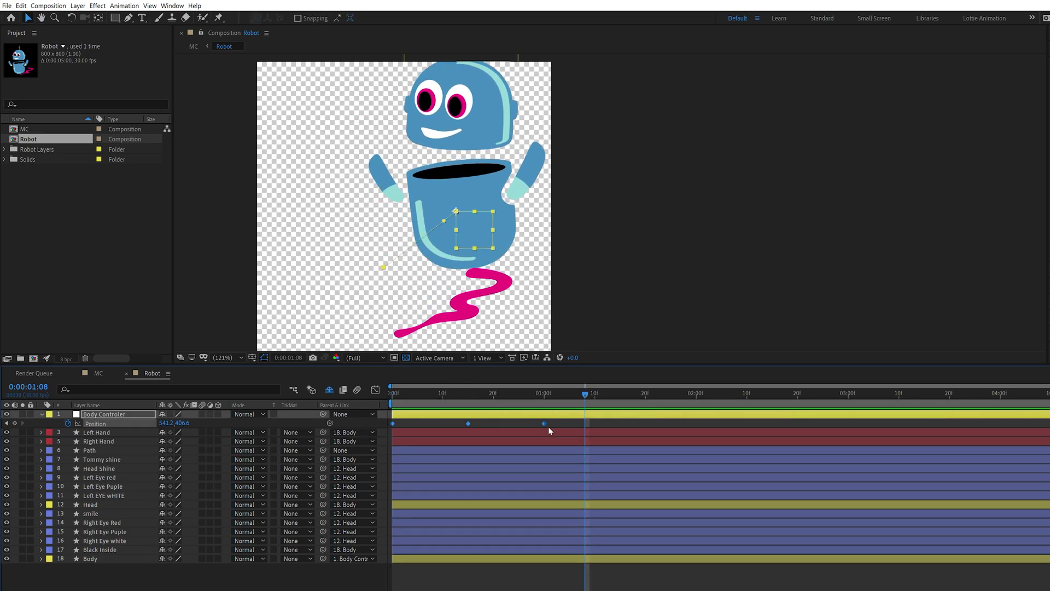
# Stretch the Body Controler's Position keyframes out to frame 20 and 0:00:01:10, and apply Easy Ease to all three
pyautogui.moveTo(544, 424); pyautogui.dragTo(376, 429)
pyautogui.press('F9')
pyautogui.moveTo(402, 395); pyautogui.dragTo(377, 398)
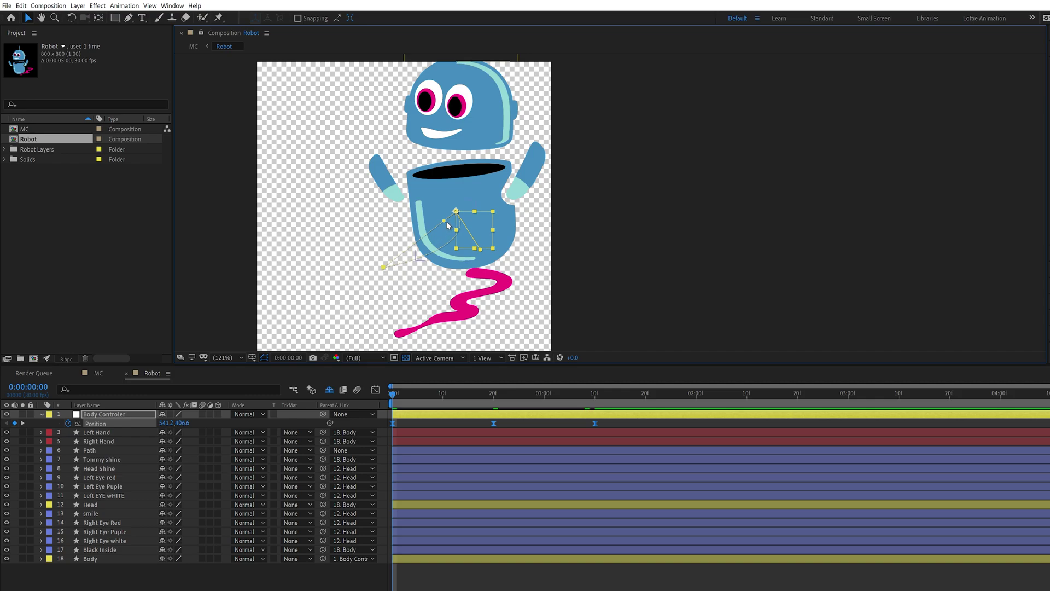
# Bend the Body Controler's motion path into an S-curve by pulling out direction handles at both end points with the Pen tool
pyautogui.moveTo(447, 226); pyautogui.dragTo(464, 258)
pyautogui.moveTo(384, 269); pyautogui.dragTo(390, 257)
pyautogui.hotkey('ctrl', 'shift', 'z')
pyautogui.press('g')
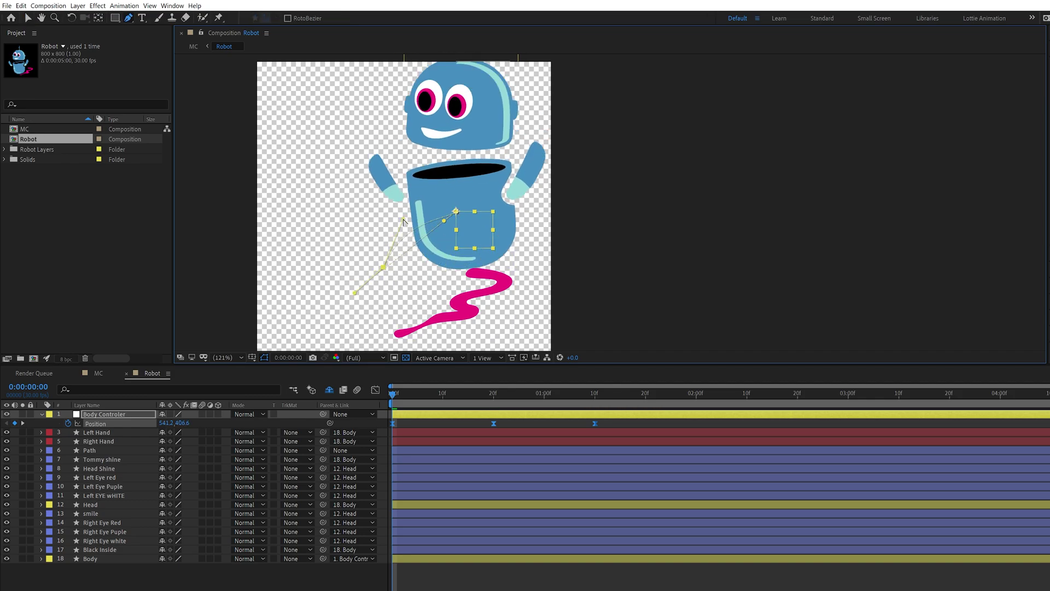
pyautogui.moveTo(443, 221); pyautogui.dragTo(437, 252)
# End the work area at about 0:00:01:10 and preview the curved robot movement
pyautogui.moveTo(392, 395); pyautogui.dragTo(580, 391)
pyautogui.press('n')
pyautogui.press('space')
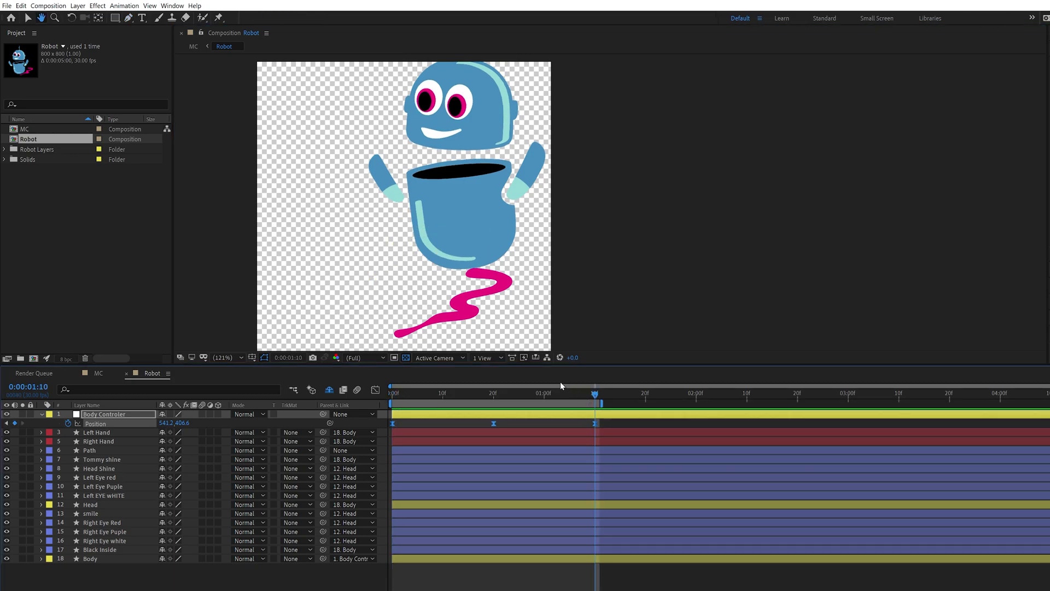
pyautogui.press('space')
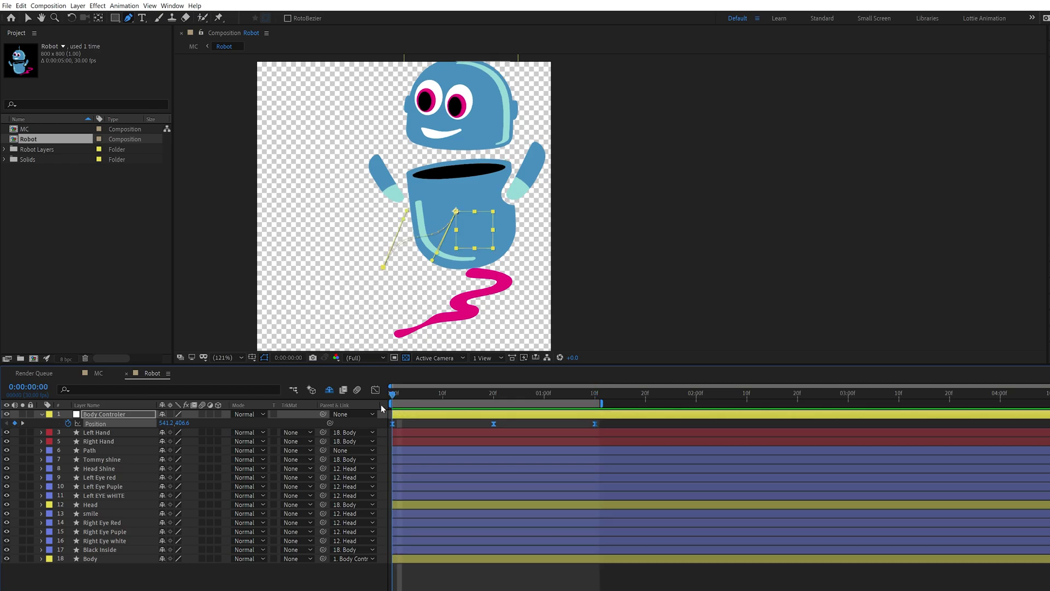
# Show Scale together with Position on the Body Controler and keyframe Scale at 100% at 0:00:00:00, frame 20 and 0:00:01:10
pyautogui.press('s')
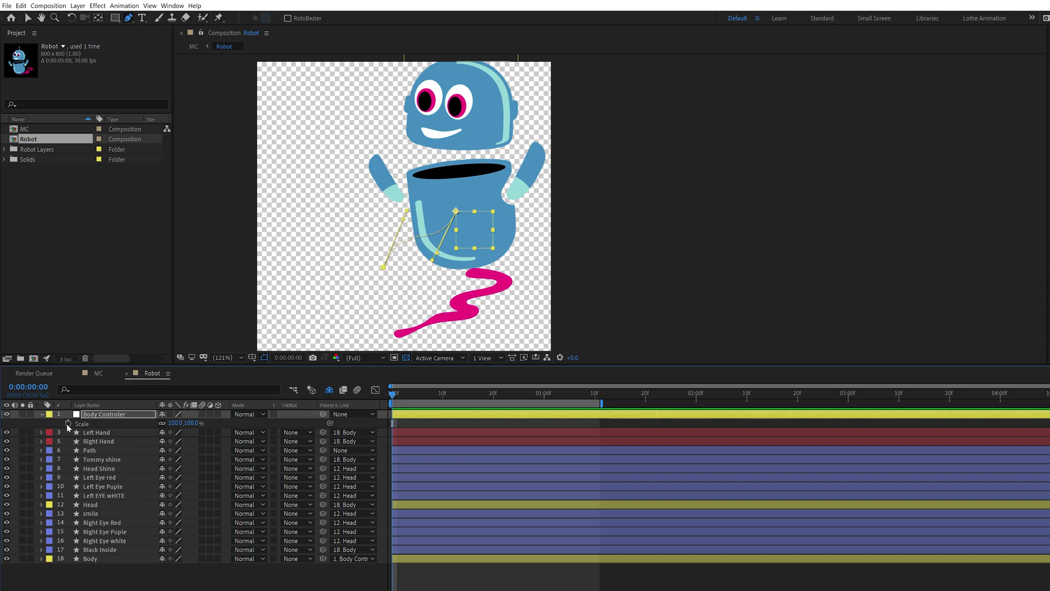
pyautogui.click(68, 423)
pyautogui.hotkey('shift', 'p')
pyautogui.click(493, 398)
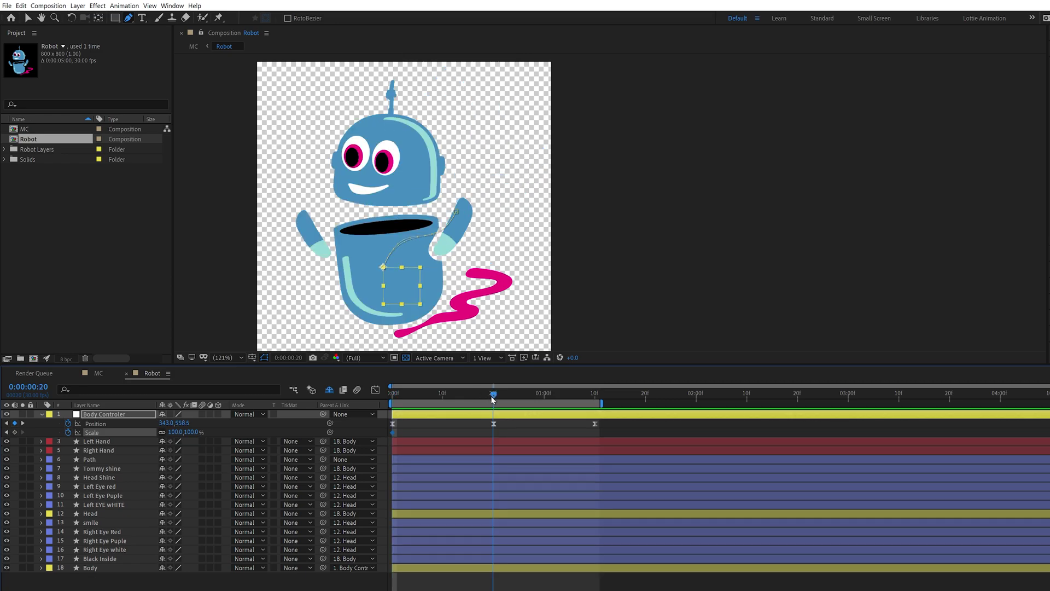
pyautogui.press('space')
pyautogui.press('space')
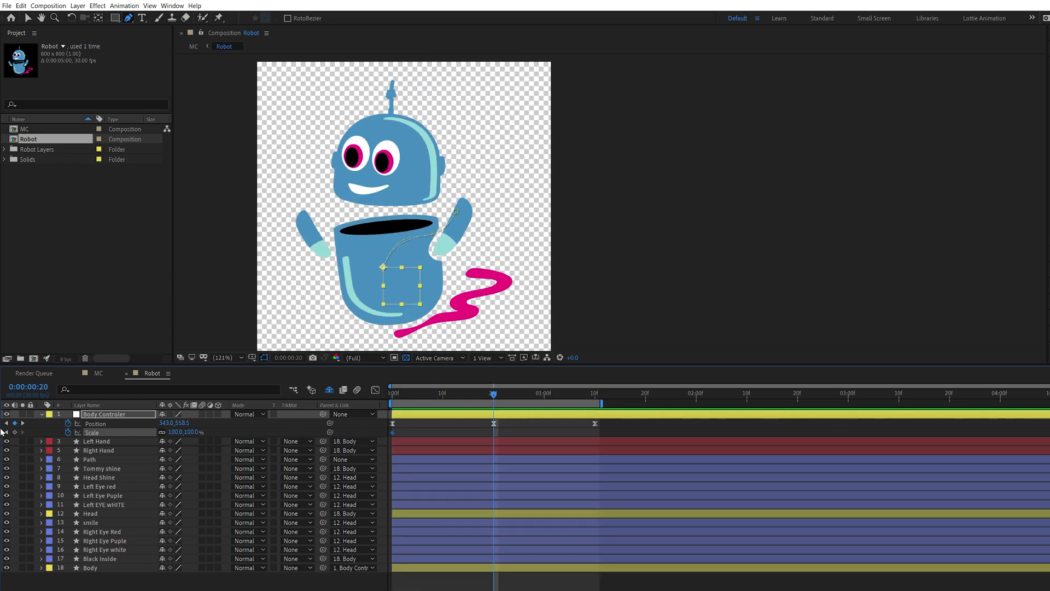
pyautogui.click(595, 396)
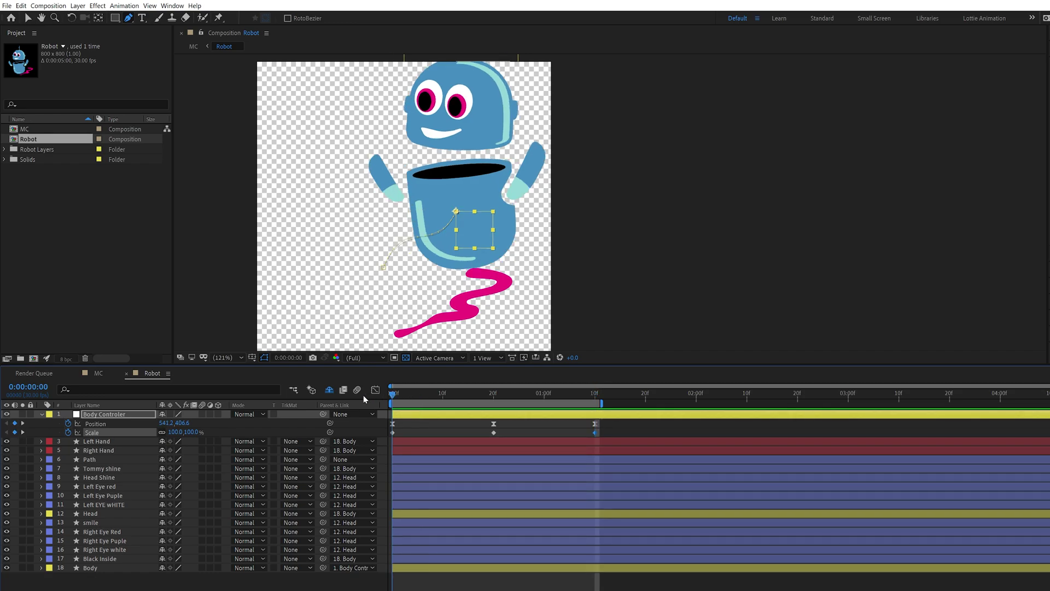
# Set the Body Controler's Scale to 72% at 0:00:00:00, paste that keyframe at 0:00:01:10 and preview the result
pyautogui.press('Home')
pyautogui.moveTo(175, 435); pyautogui.dragTo(162, 435)
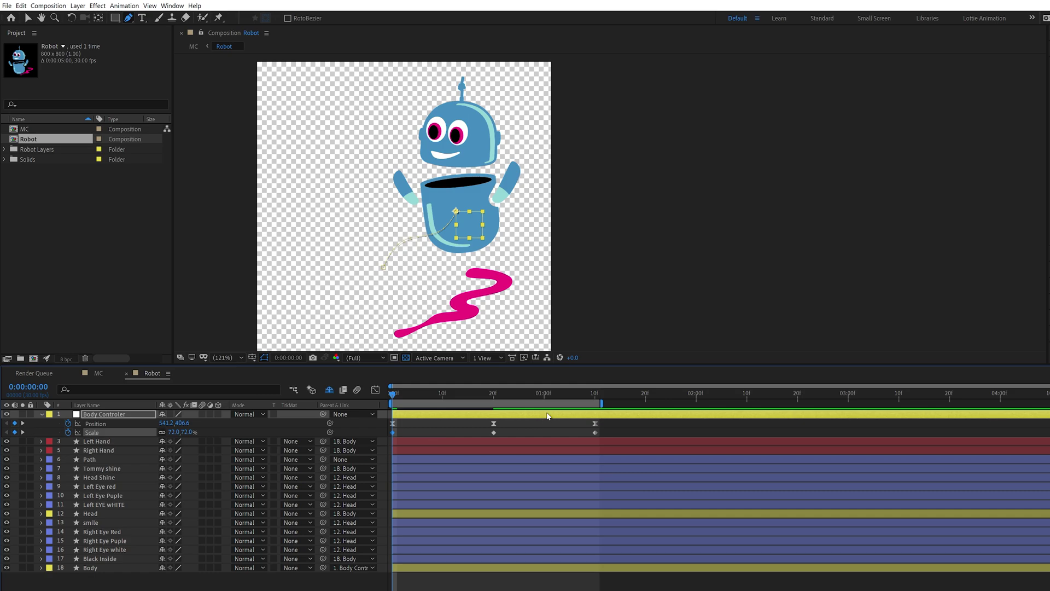
pyautogui.click(595, 395)
pyautogui.hotkey('ctrl', 'v')
pyautogui.moveTo(595, 395); pyautogui.dragTo(365, 401)
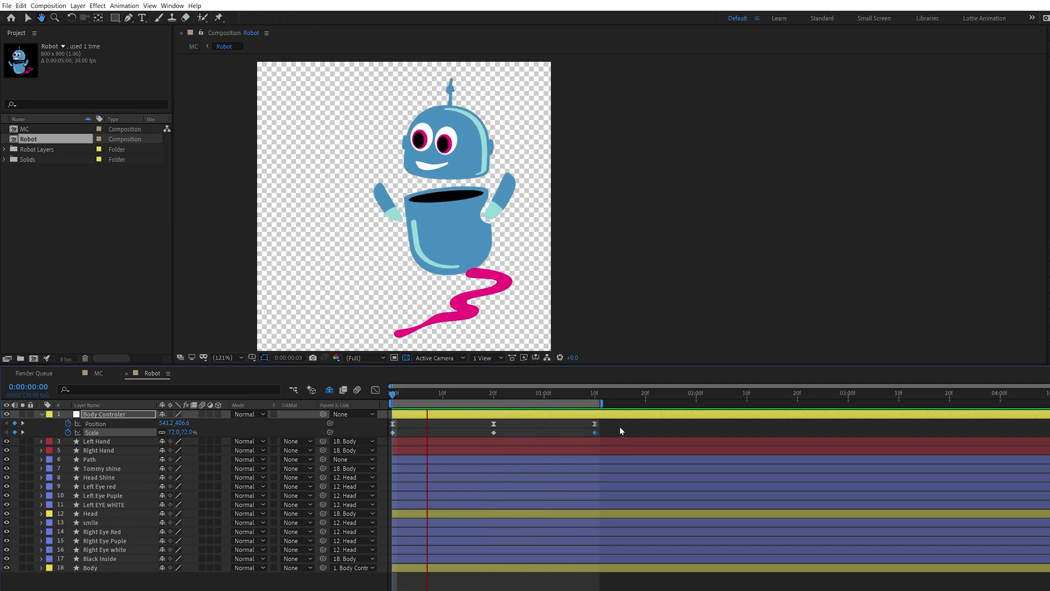
pyautogui.press('space')
# Apply Easy Ease to the three Scale keyframes of the Body Controler and preview the animation from the start
pyautogui.moveTo(601, 432); pyautogui.dragTo(387, 445)
pyautogui.press('F9')
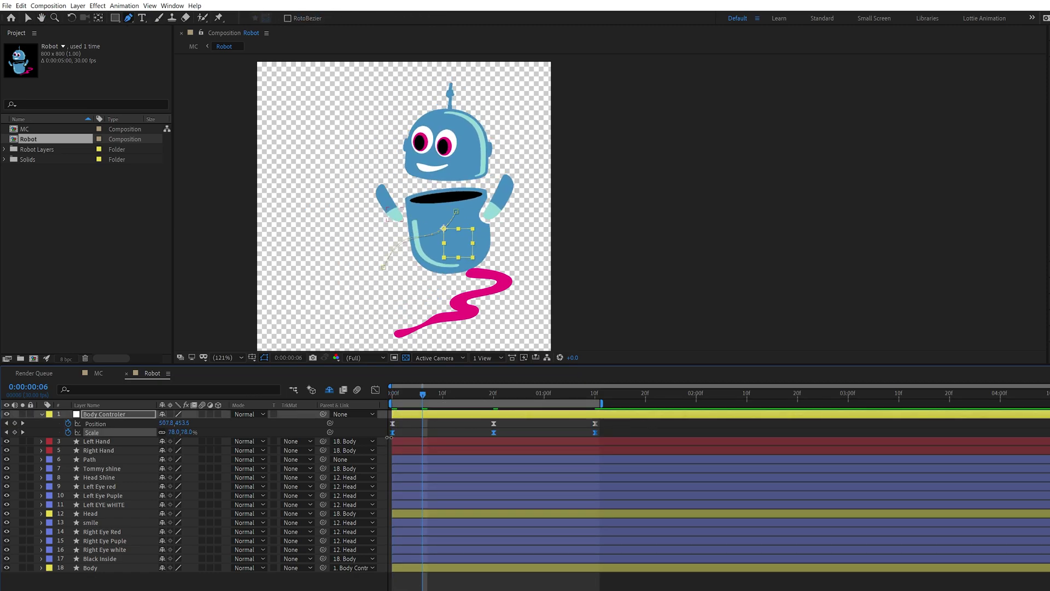
pyautogui.moveTo(423, 399); pyautogui.dragTo(371, 395)
pyautogui.press('space')
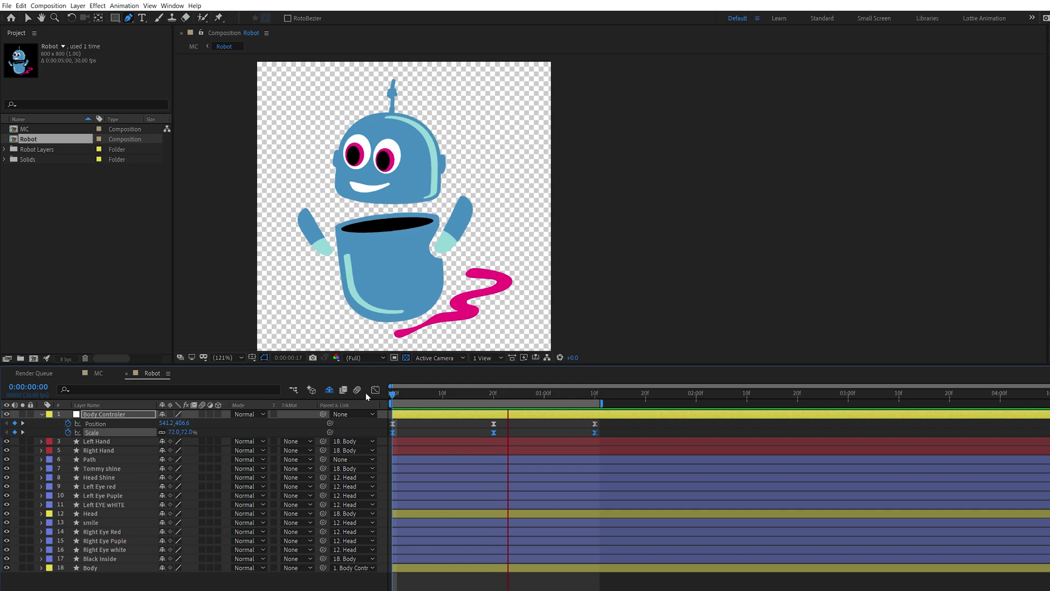
pyautogui.press('space')
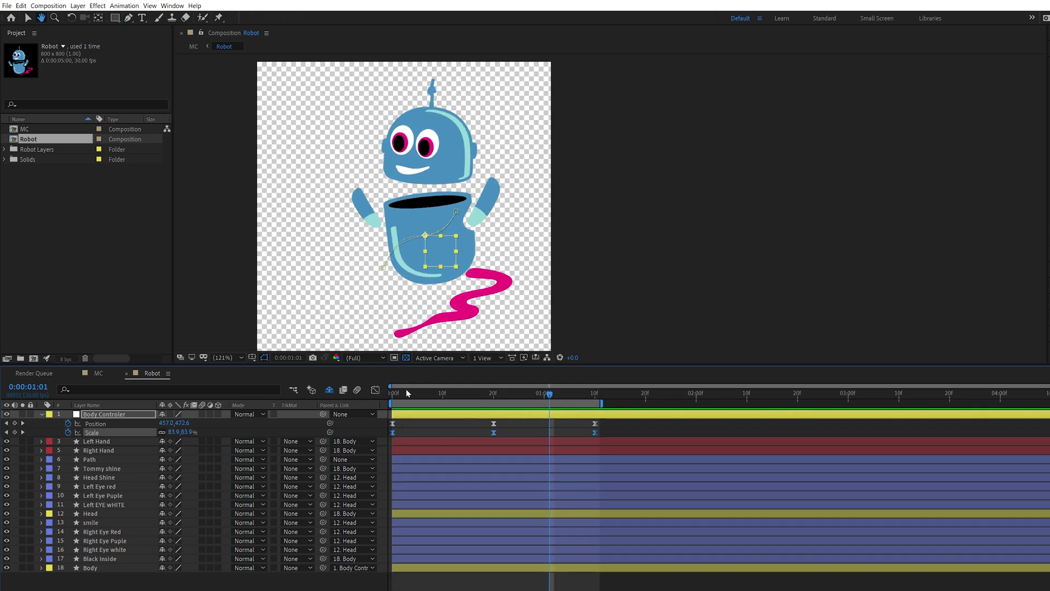
pyautogui.press('space')
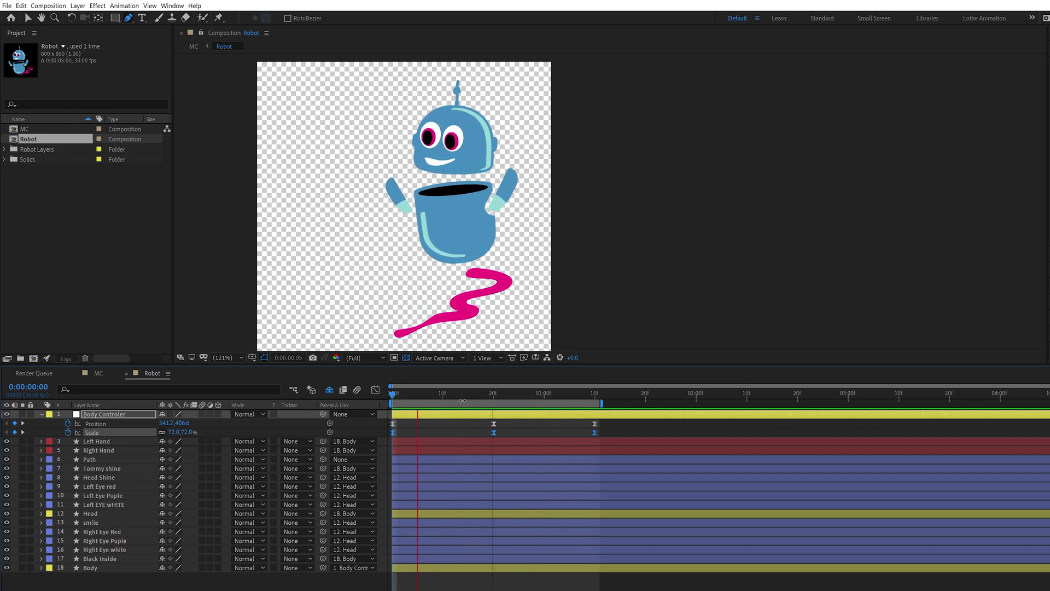
pyautogui.press('space')
pyautogui.press('Home')
pyautogui.press('g')
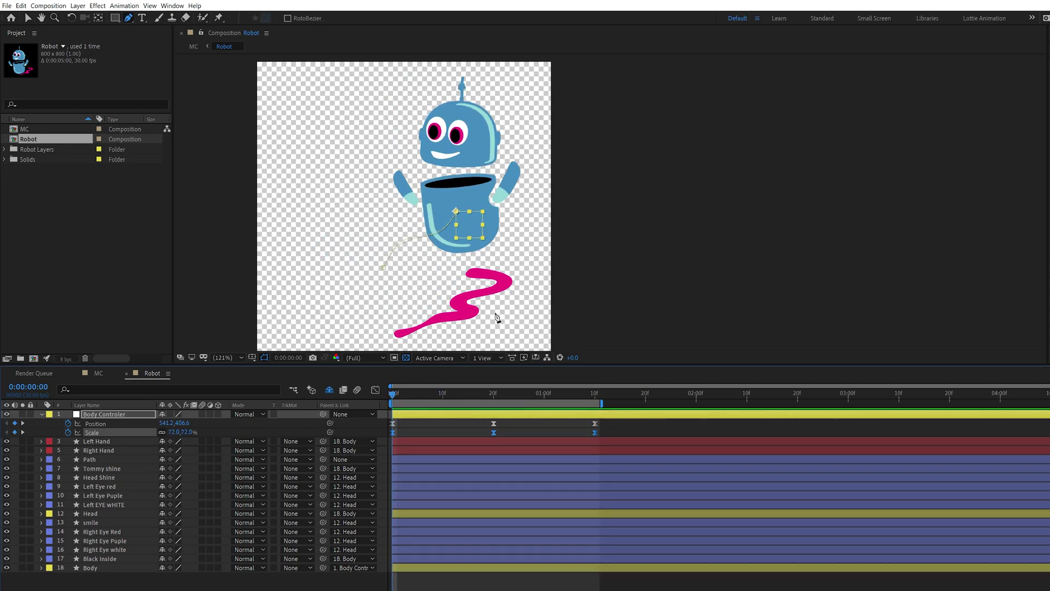
# Change the label colour of the Left Hand and Right Hand layers to yellow
pyautogui.click(93, 513)
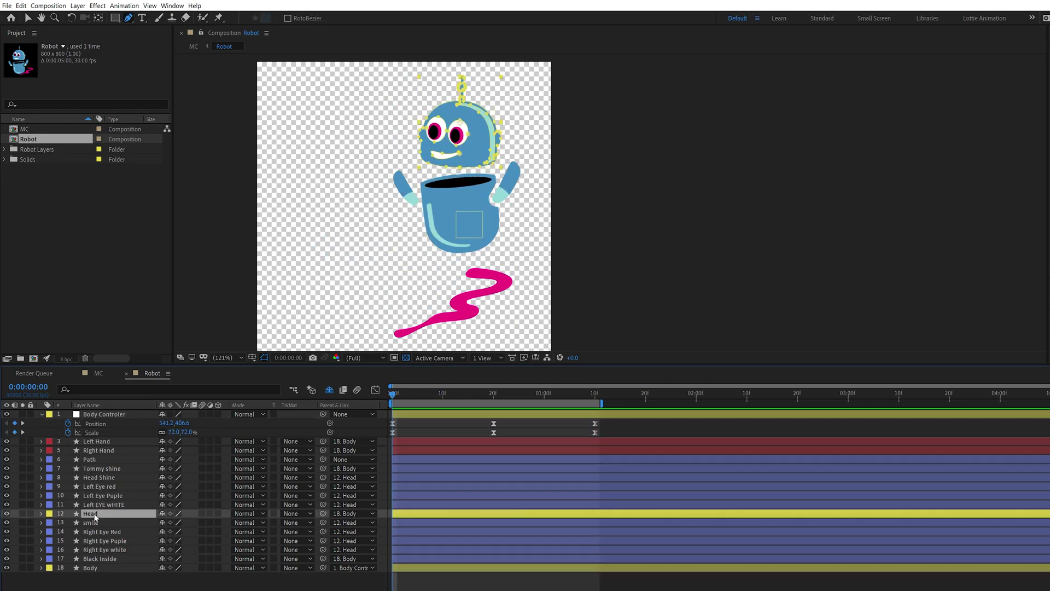
pyautogui.click(97, 442)
pyautogui.keyDown('shift'); pyautogui.click(83, 451); pyautogui.keyUp('shift')
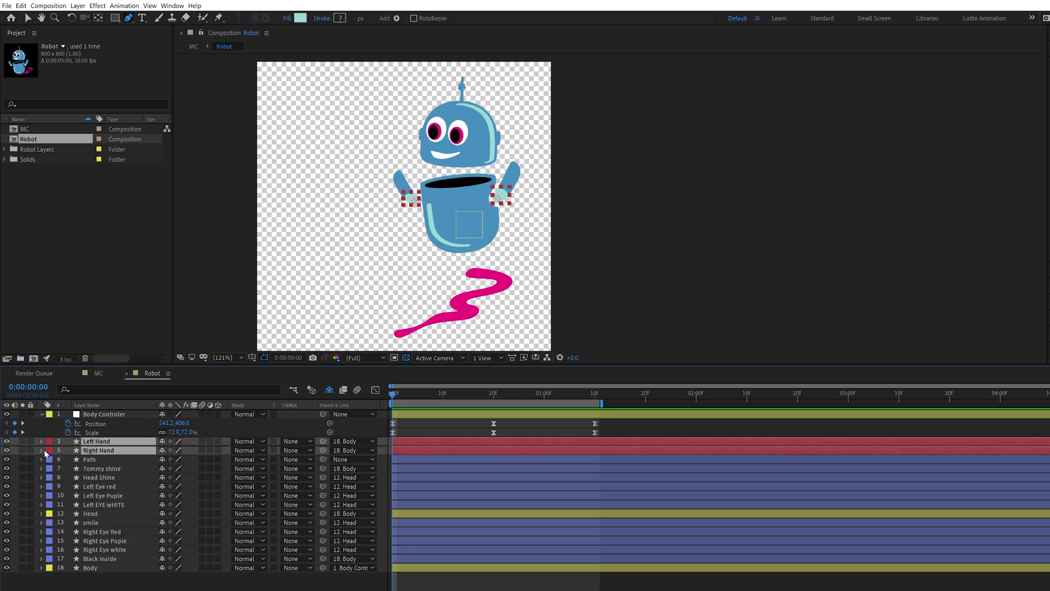
pyautogui.click(49, 446)
pyautogui.click(82, 304)
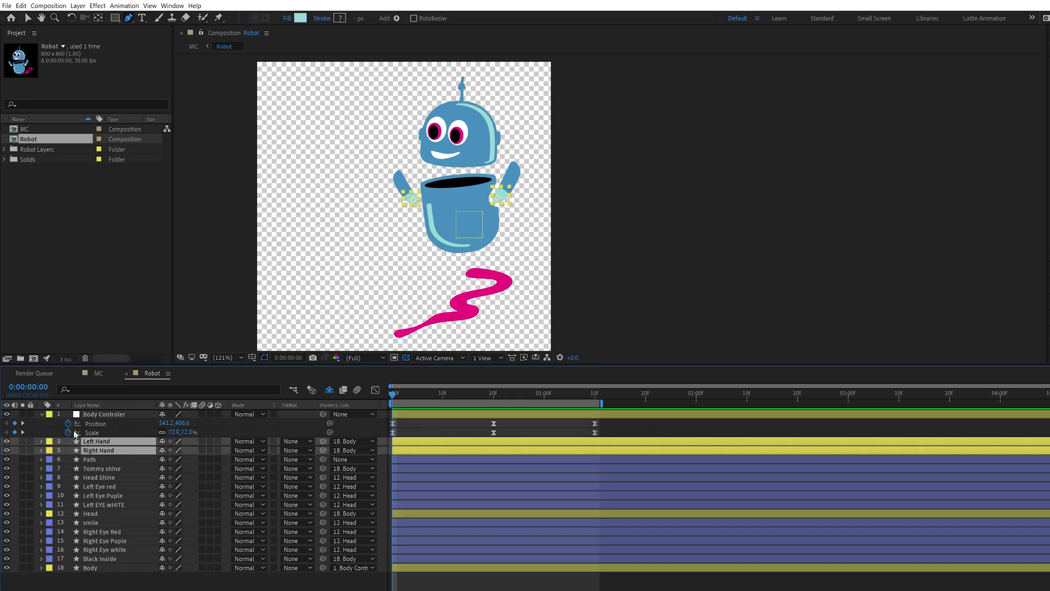
# Keyframe both hands' Rotation at 0:00:00:00, setting the Left Hand to -136° and the Right Hand to 136°
pyautogui.press('r')
pyautogui.click(68, 450)
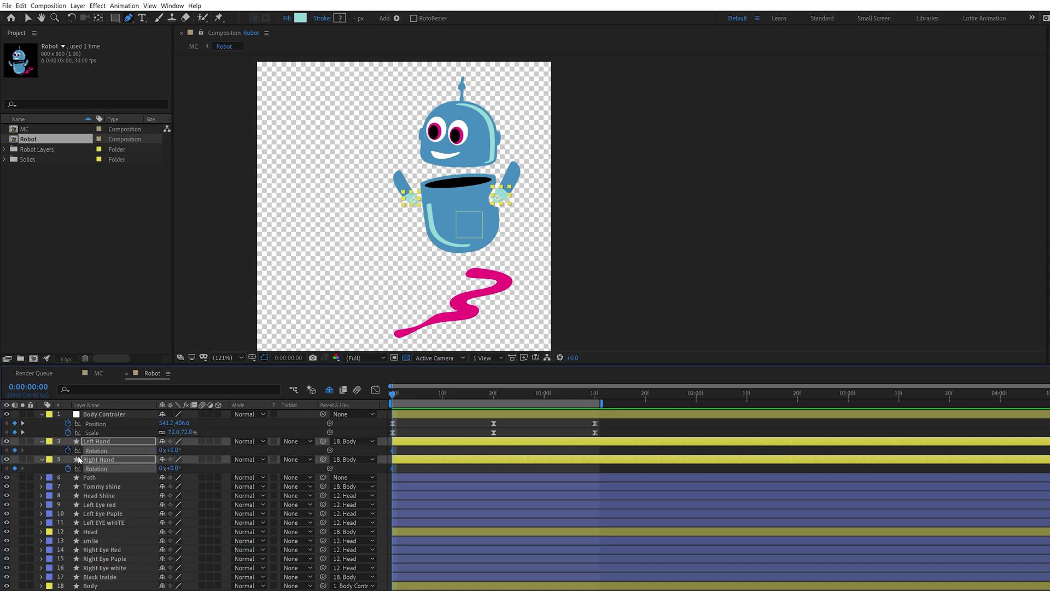
pyautogui.moveTo(177, 453); pyautogui.dragTo(111, 455)
pyautogui.hotkey('ctrl', 'z')
pyautogui.keyDown('ctrl'); pyautogui.click(132, 442); pyautogui.keyUp('ctrl')
pyautogui.click(132, 442)
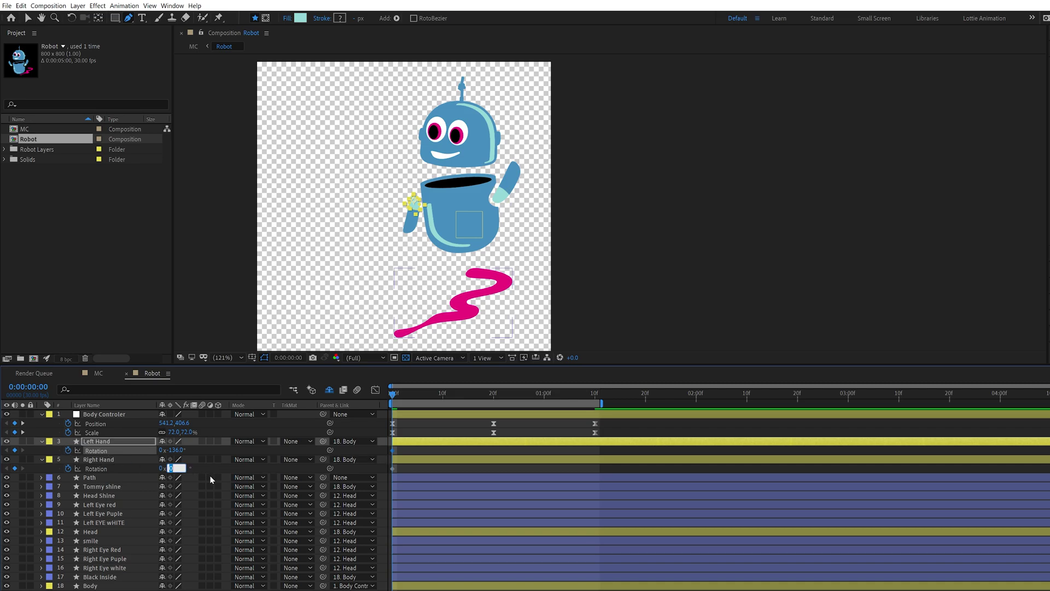
pyautogui.write('136')
pyautogui.press('Return')
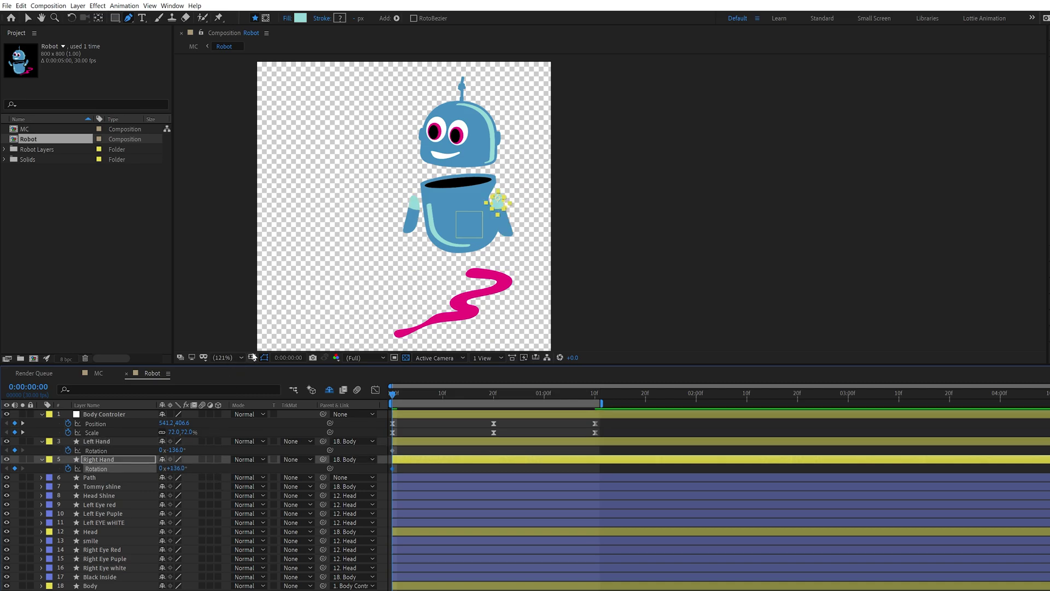
# Add Rotation keyframes with unchanged values for the Left Hand and Right Hand at frame 20 and 0:00:01:10
pyautogui.moveTo(396, 395); pyautogui.dragTo(494, 426)
pyautogui.click(15, 451)
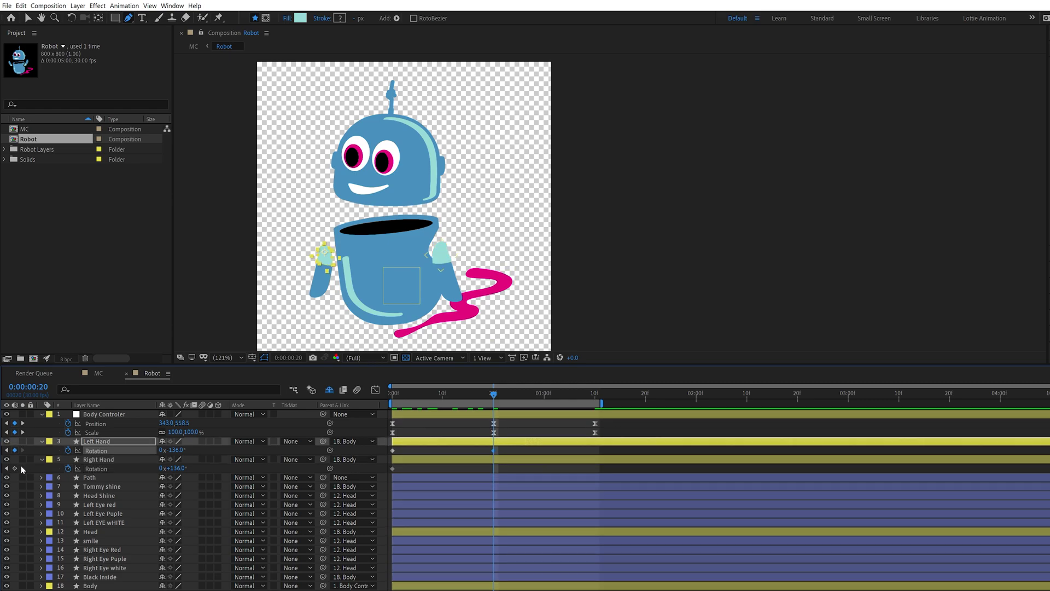
pyautogui.click(15, 468)
pyautogui.click(594, 395)
pyautogui.click(14, 451)
pyautogui.click(15, 468)
# At frame 10, set the Right Hand's Rotation to 103° and the Left Hand's Rotation to -103°
pyautogui.moveTo(445, 395)
pyautogui.mouseDown()
pyautogui.moveTo(478, 425)
pyautogui.moveTo(494, 425)
pyautogui.moveTo(389, 395)
pyautogui.moveTo(466, 416)
pyautogui.moveTo(442, 410)
pyautogui.mouseUp()
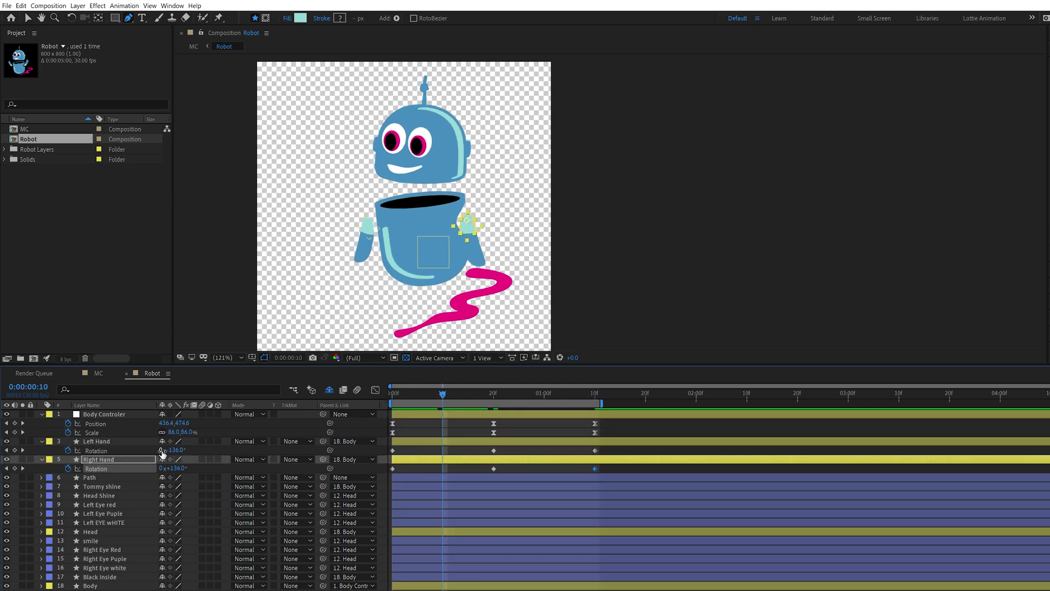
pyautogui.moveTo(178, 465); pyautogui.dragTo(207, 468)
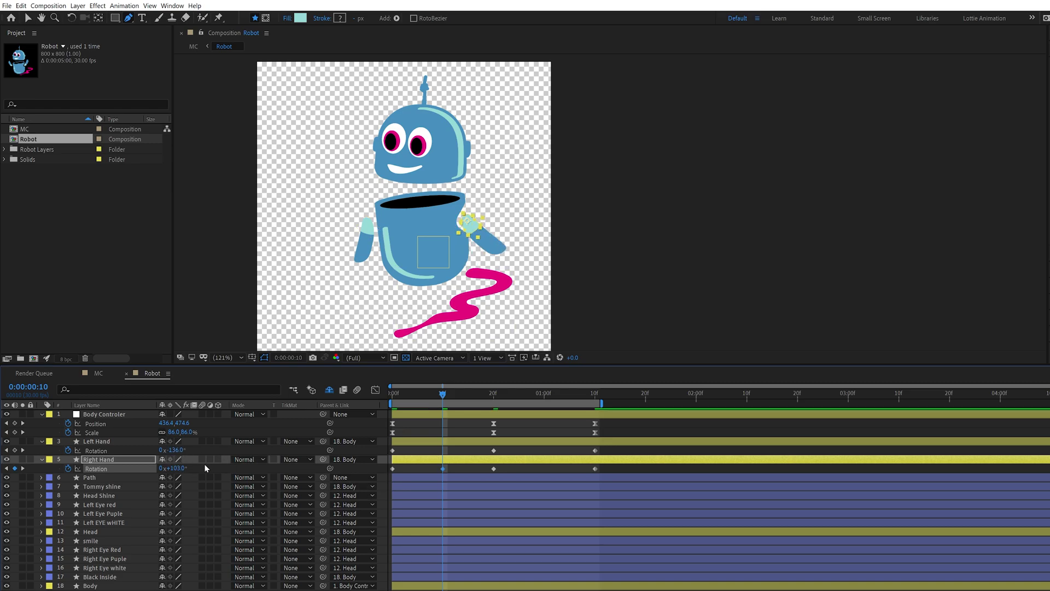
pyautogui.click(182, 451)
pyautogui.write('-103')
pyautogui.press('Return')
# Preview the arm swing together with the body movement from the start of the composition
pyautogui.click(389, 396)
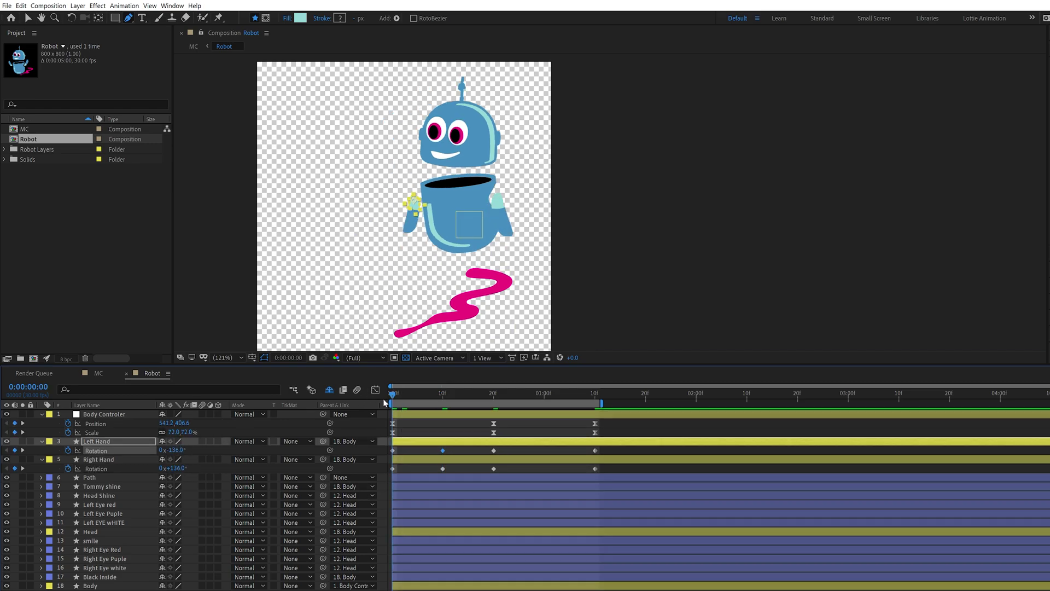
pyautogui.press('space')
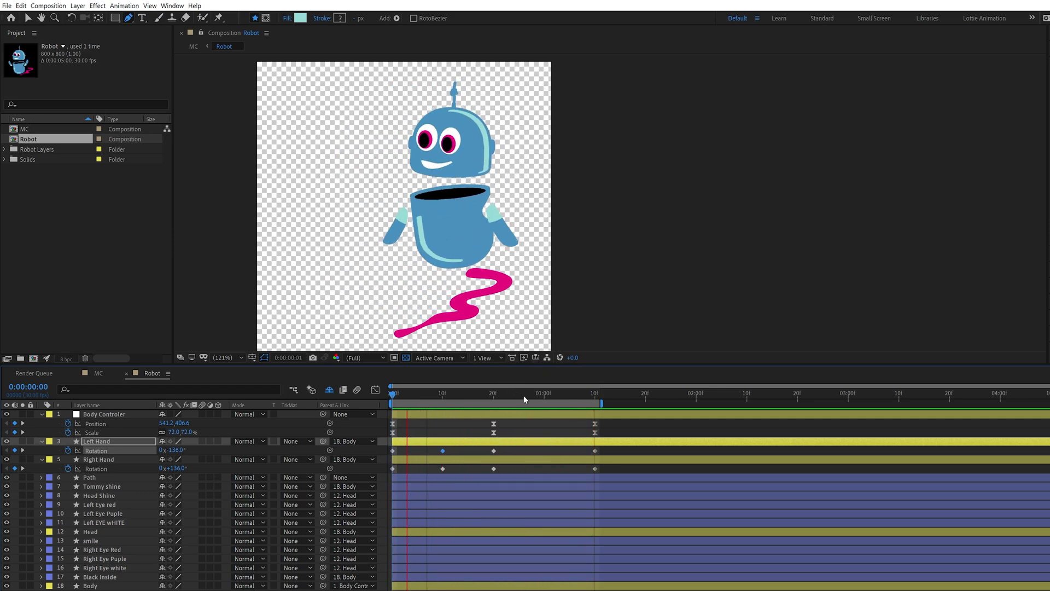
pyautogui.press('space')
# Apply Easy Ease to all Rotation keyframes of both hands and shift the pair at frame 20 a few frames forward in time
pyautogui.moveTo(602, 446); pyautogui.dragTo(379, 474)
pyautogui.press('F9')
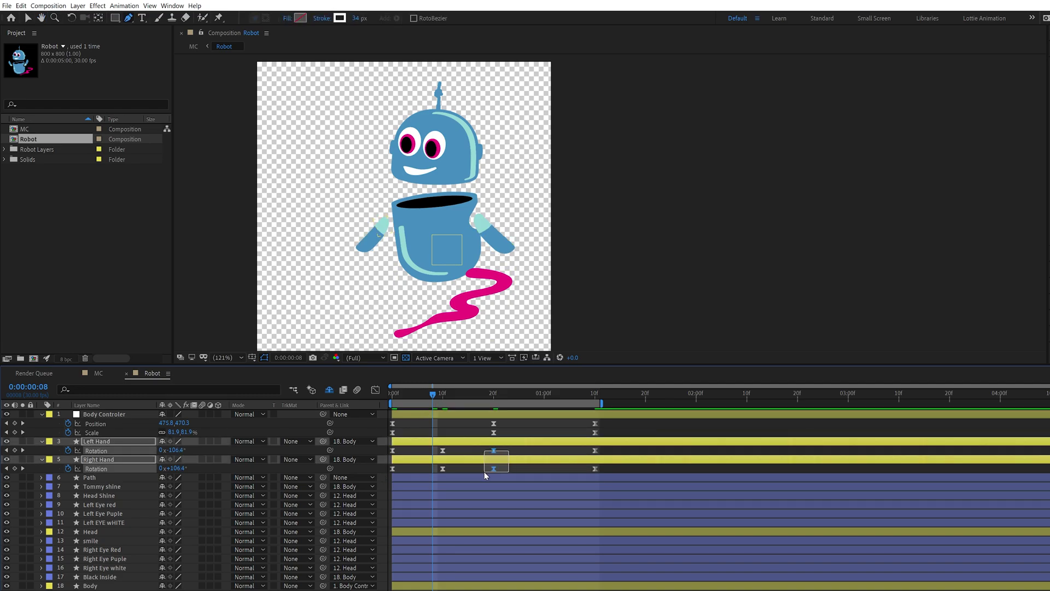
pyautogui.moveTo(495, 454); pyautogui.dragTo(515, 456)
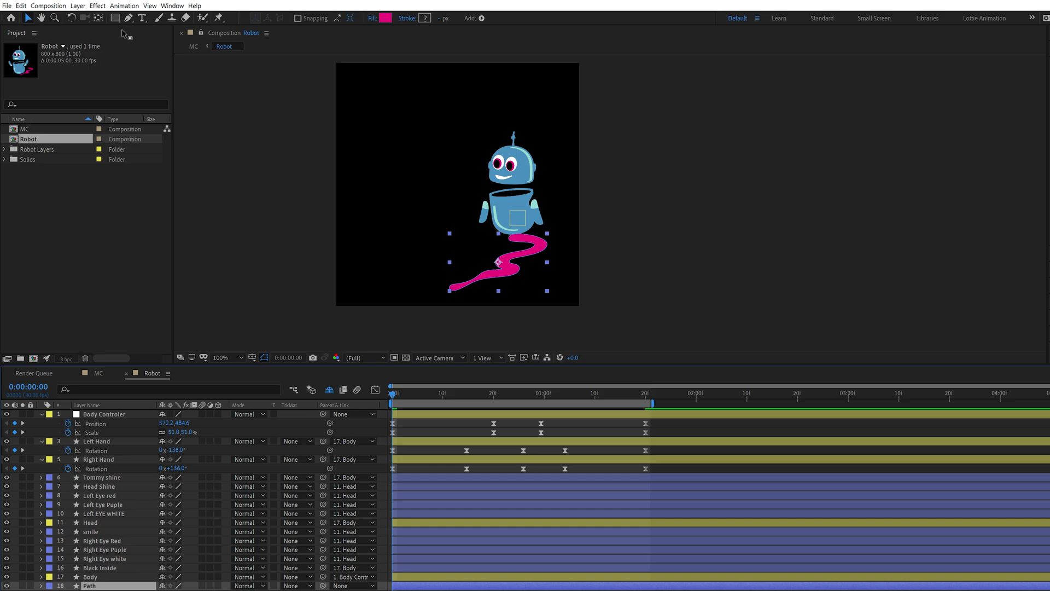
# Trace the pink trail with a curved 34 px white Pen stroke from the robot's base to the tail tip, refining its points and handles
pyautogui.press('g')
pyautogui.click(198, 463)
pyautogui.scroll(1, 456, 251)
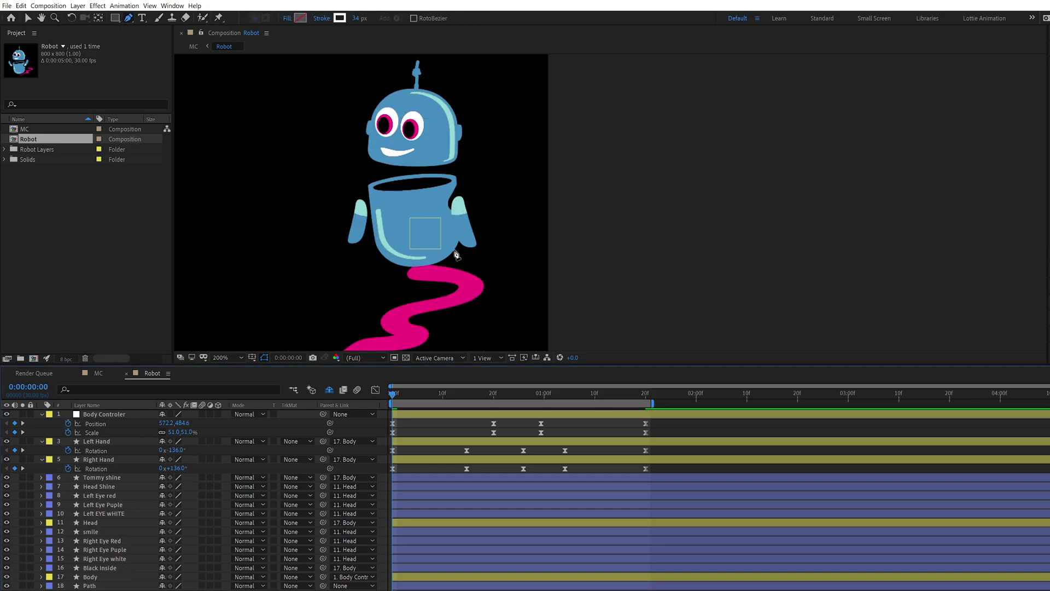
pyautogui.moveTo(431, 258); pyautogui.dragTo(447, 191)
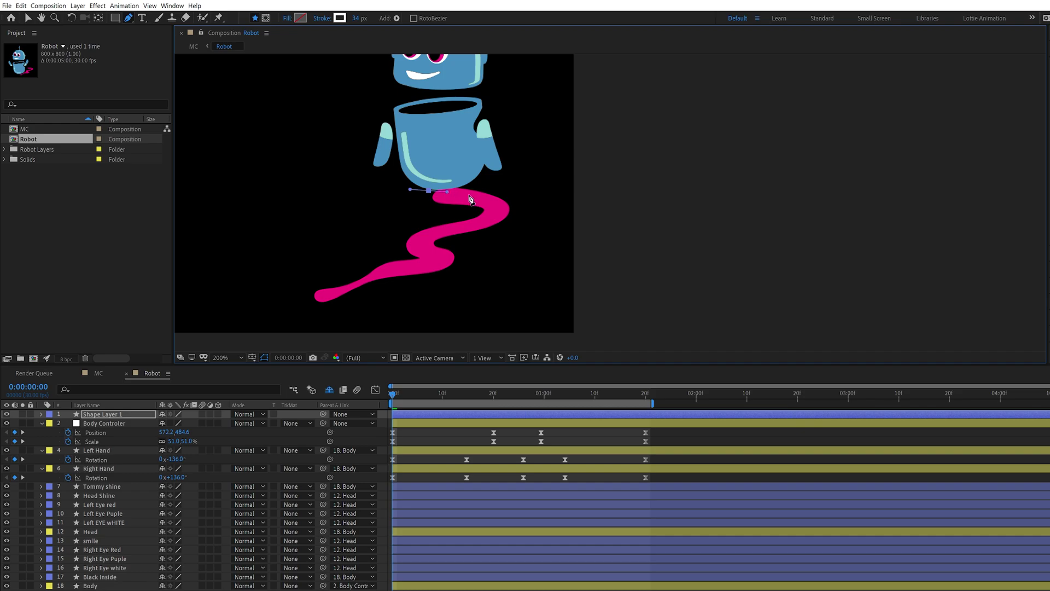
pyautogui.moveTo(499, 210); pyautogui.dragTo(489, 222)
pyautogui.moveTo(420, 243); pyautogui.dragTo(386, 270)
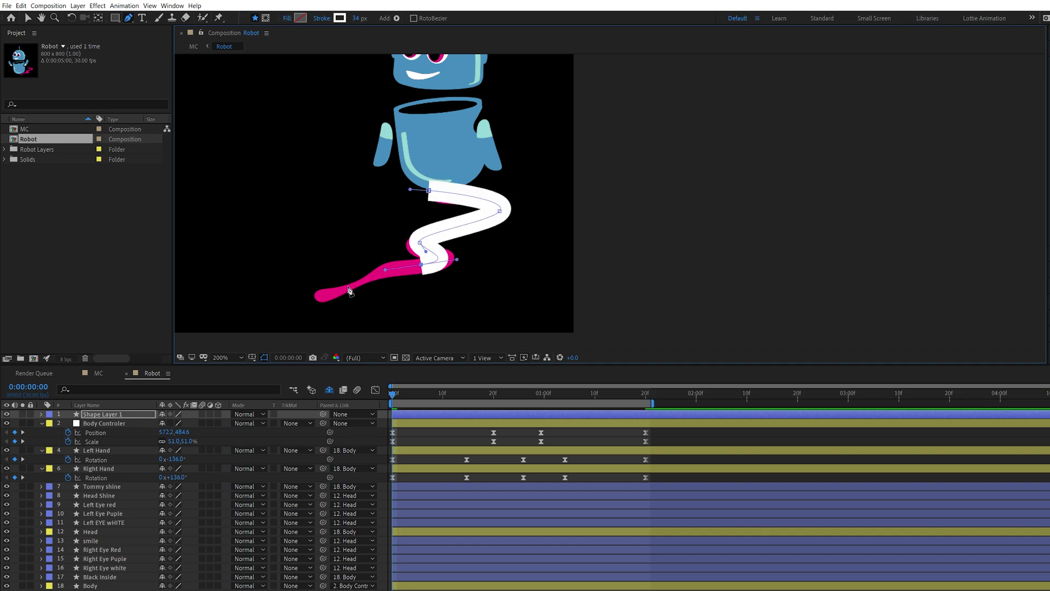
pyautogui.moveTo(311, 298); pyautogui.dragTo(290, 305)
pyautogui.moveTo(420, 242); pyautogui.dragTo(481, 256)
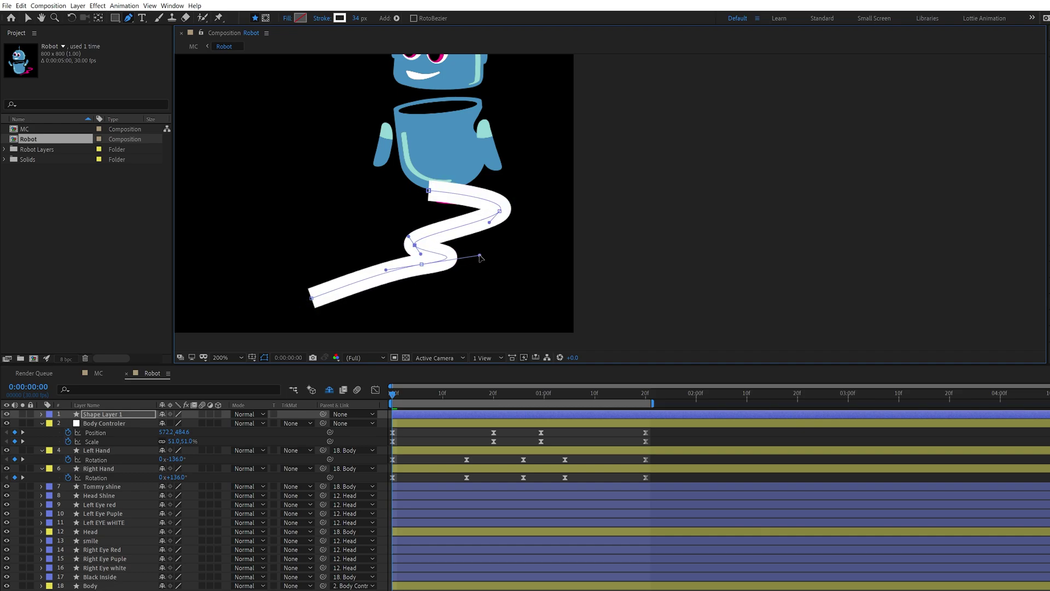
pyautogui.moveTo(429, 190); pyautogui.dragTo(426, 192)
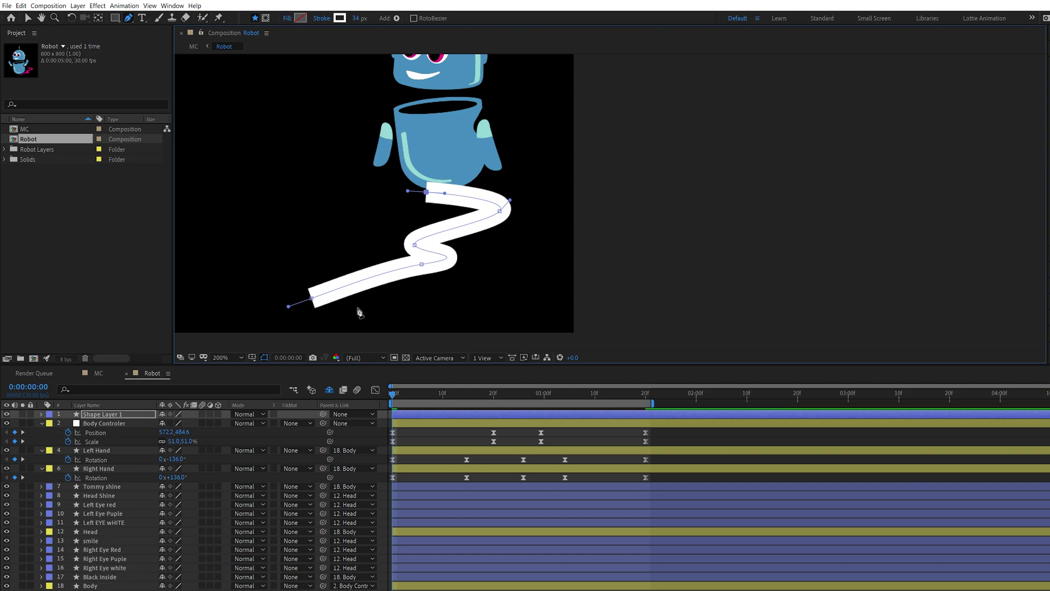
# Set the line cap of the white trail stroke to Round Cap
pyautogui.click(125, 390)
pyautogui.write('cap')
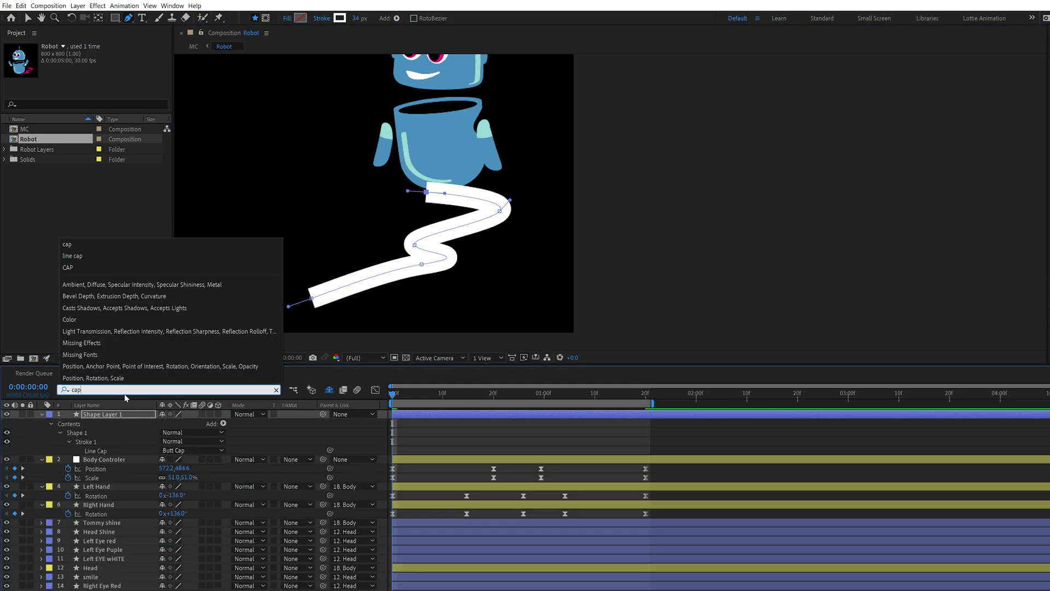
pyautogui.click(192, 450)
pyautogui.click(181, 466)
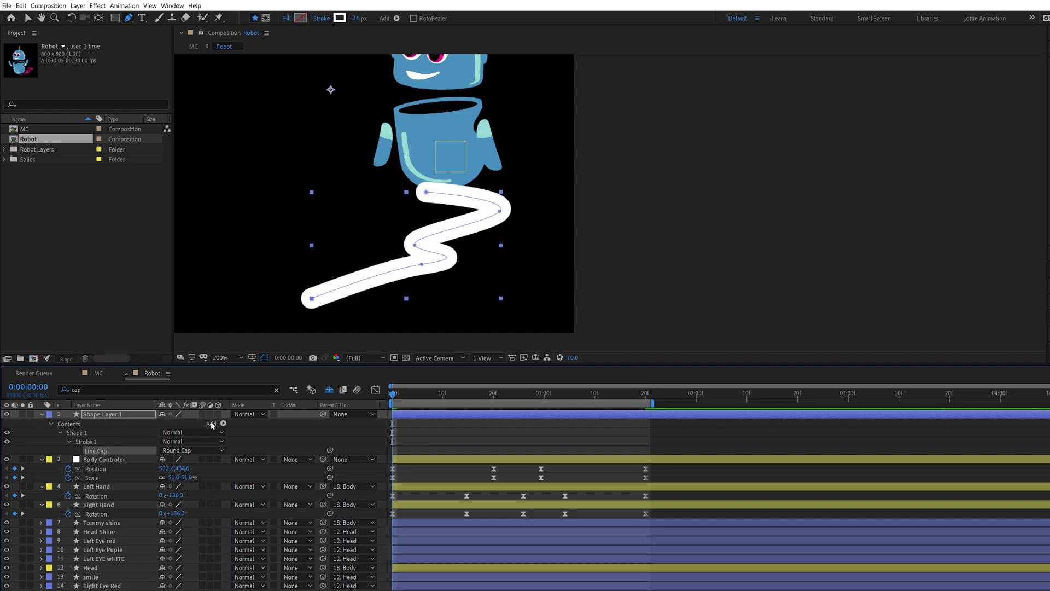
# Add Trim Paths to the white trail shape and set its End to 0%
pyautogui.click(224, 425)
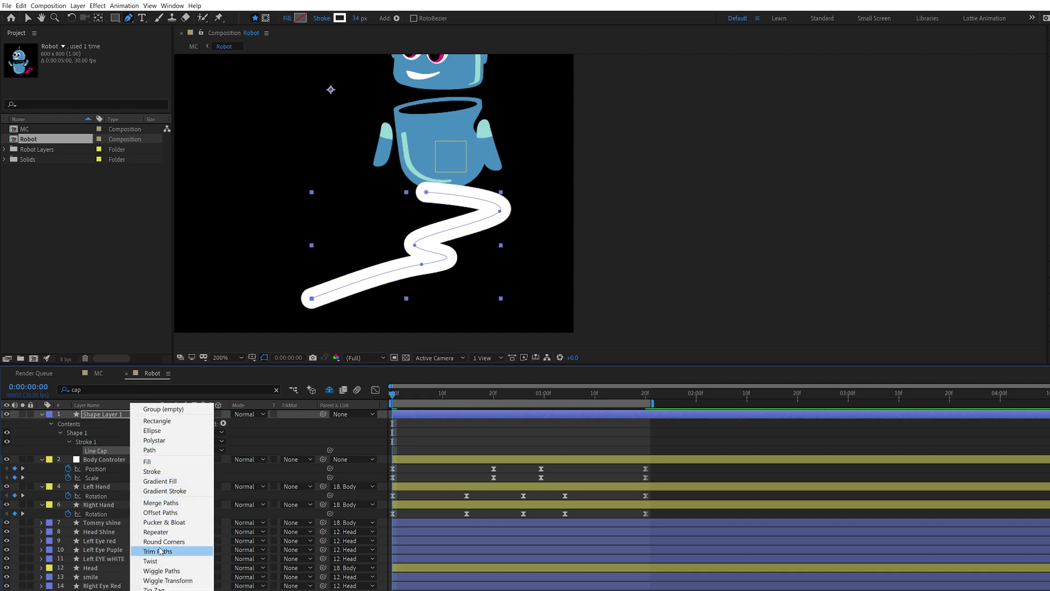
pyautogui.click(178, 552)
pyautogui.click(69, 443)
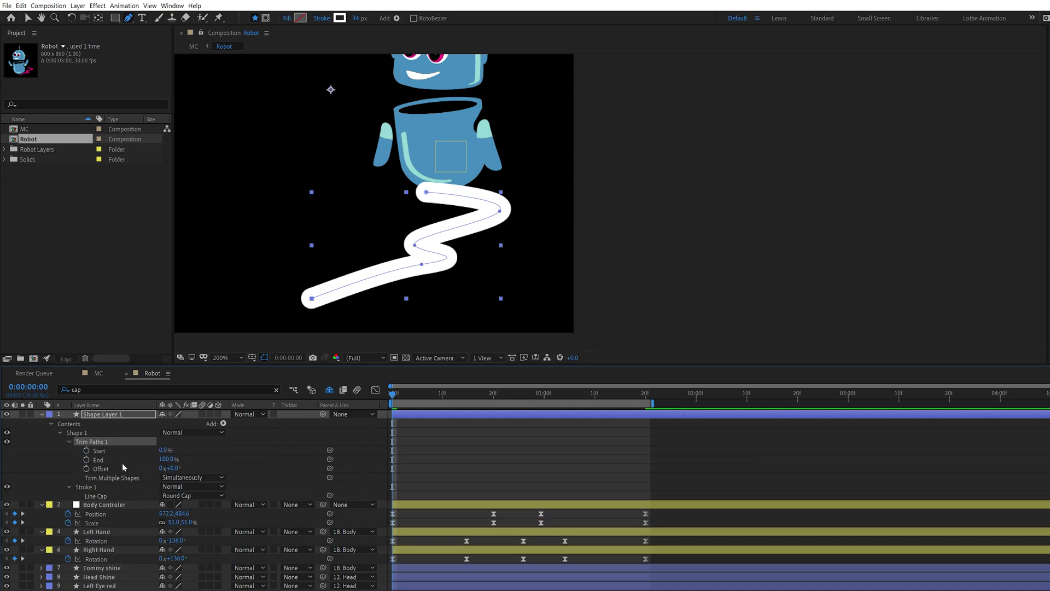
pyautogui.write('0')
pyautogui.press('Return')
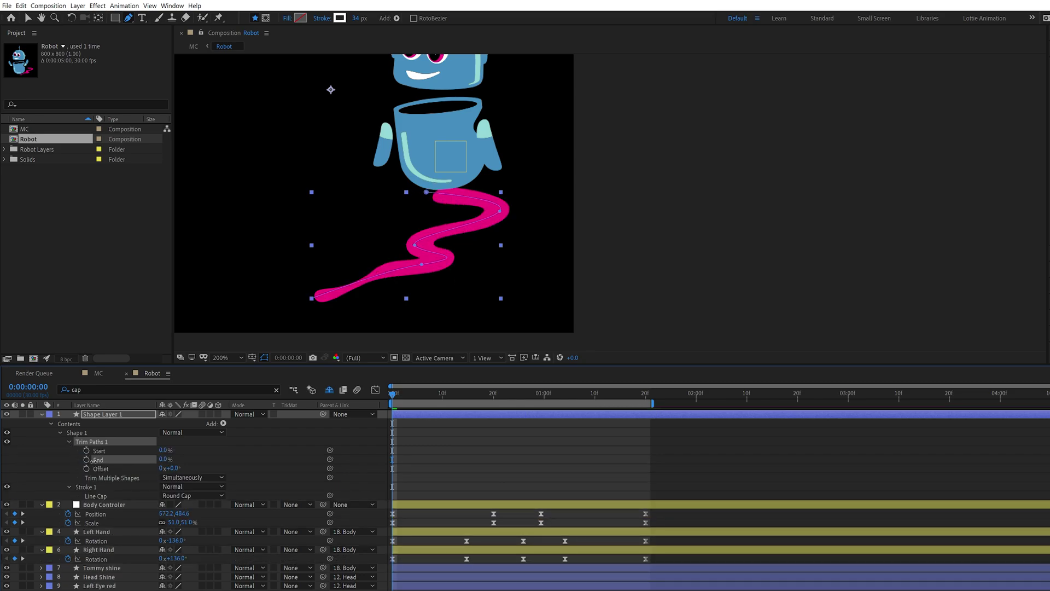
# Keyframe the Trim Paths End at 0% on the first frame and 100% at frame 20, and select both keyframes
pyautogui.click(86, 460)
pyautogui.moveTo(567, 398); pyautogui.dragTo(494, 452)
pyautogui.moveTo(163, 461); pyautogui.dragTo(268, 459)
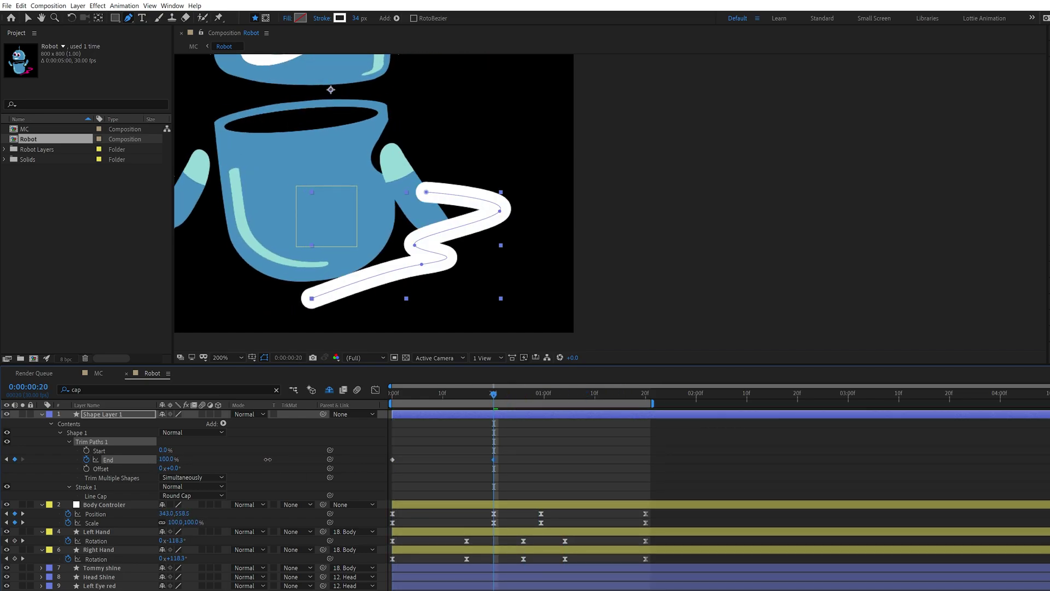
pyautogui.moveTo(532, 452); pyautogui.dragTo(390, 464)
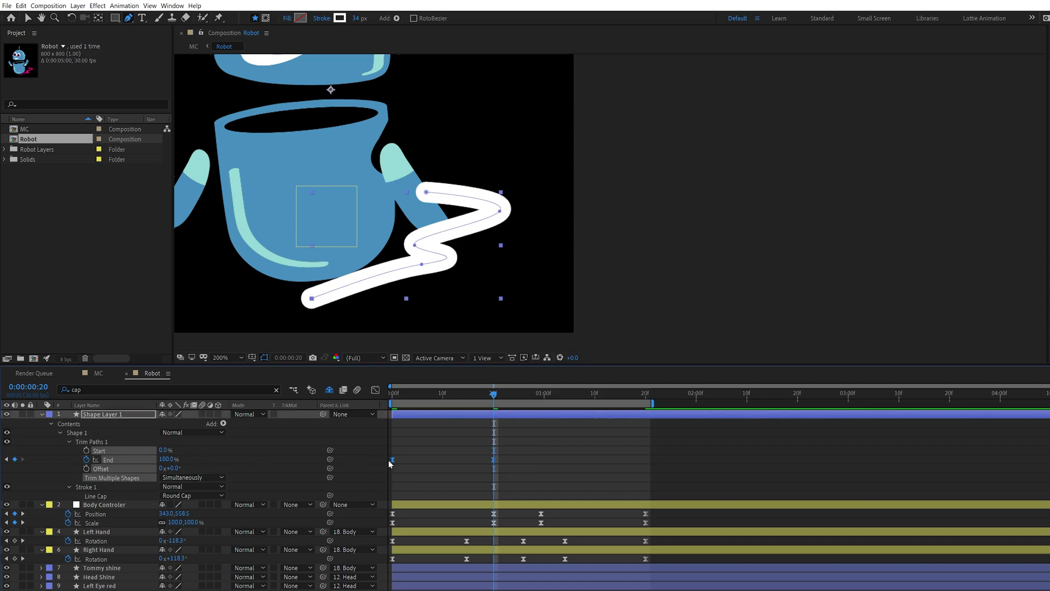
# Collapse the white stroke's shape layer and rename it Path Reveal
pyautogui.click(43, 414)
pyautogui.press('Return')
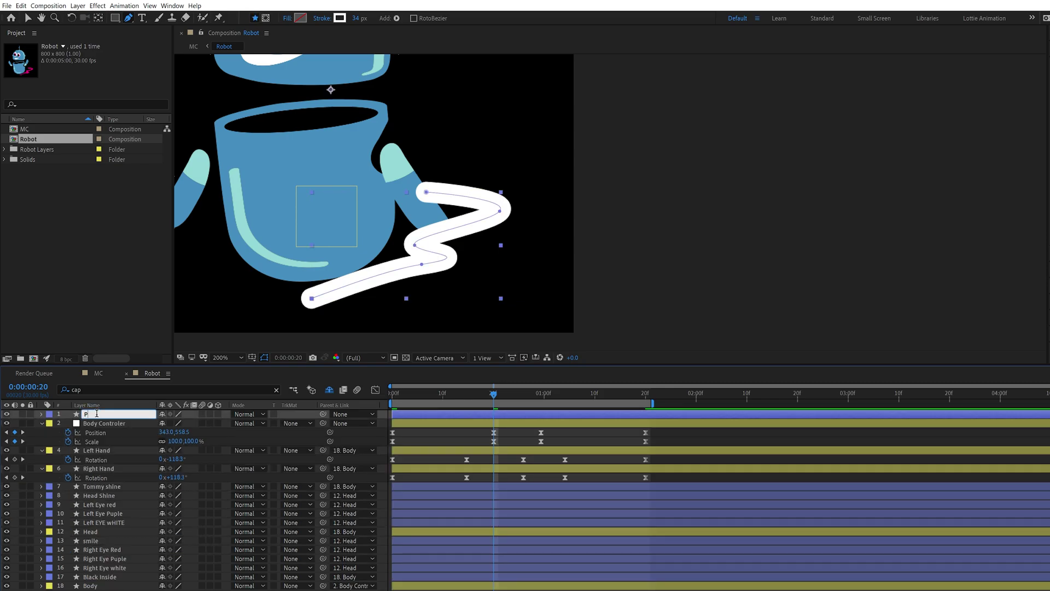
pyautogui.write('Path Re')
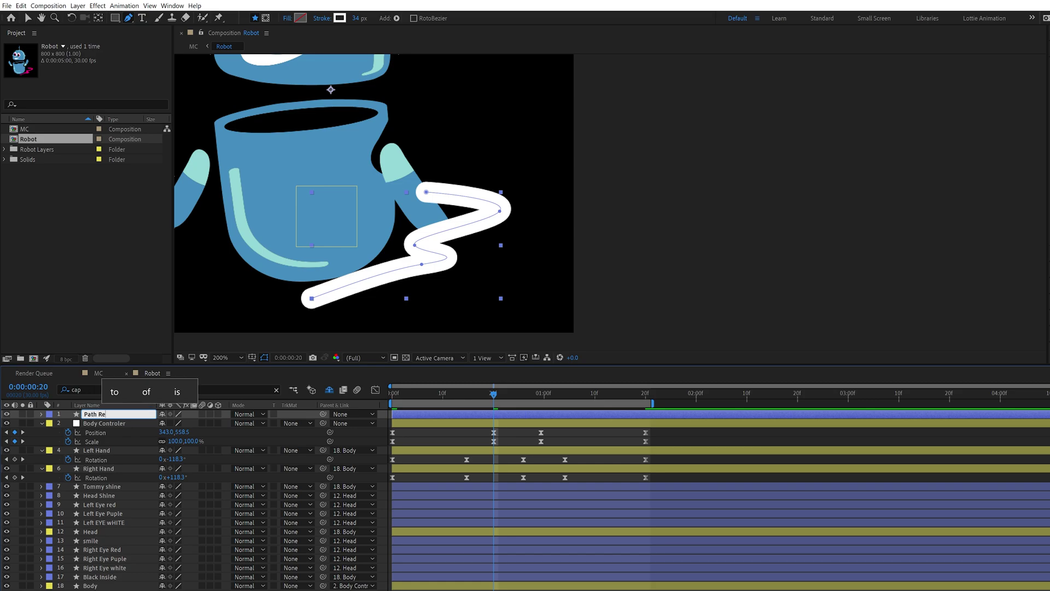
pyautogui.write('veal')
pyautogui.press('Return')
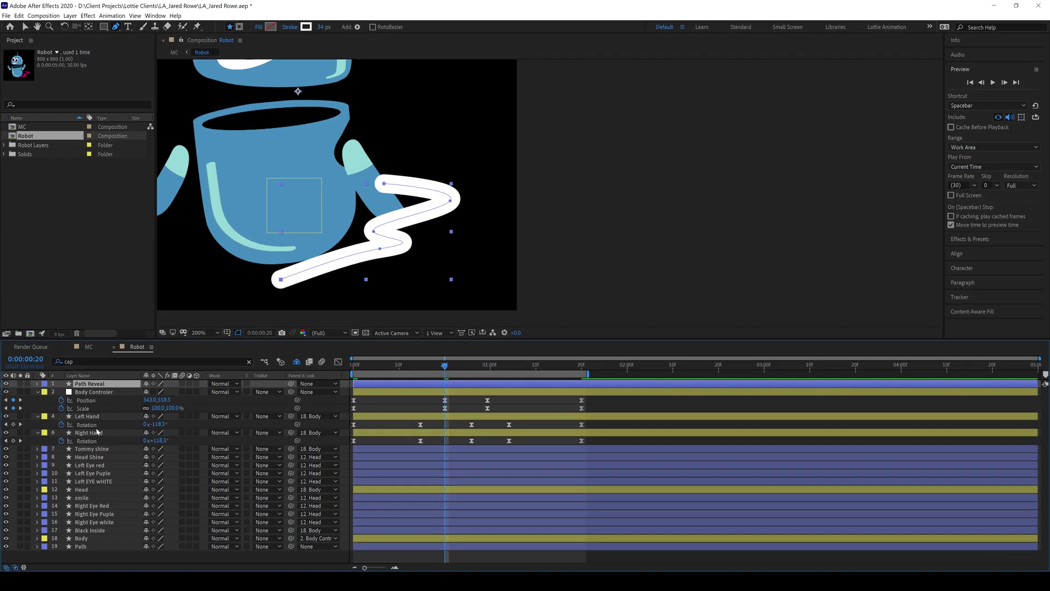
# Place Path Reveal directly above the Path layer and use it as Path's alpha track matte
pyautogui.moveTo(98, 489); pyautogui.dragTo(104, 544)
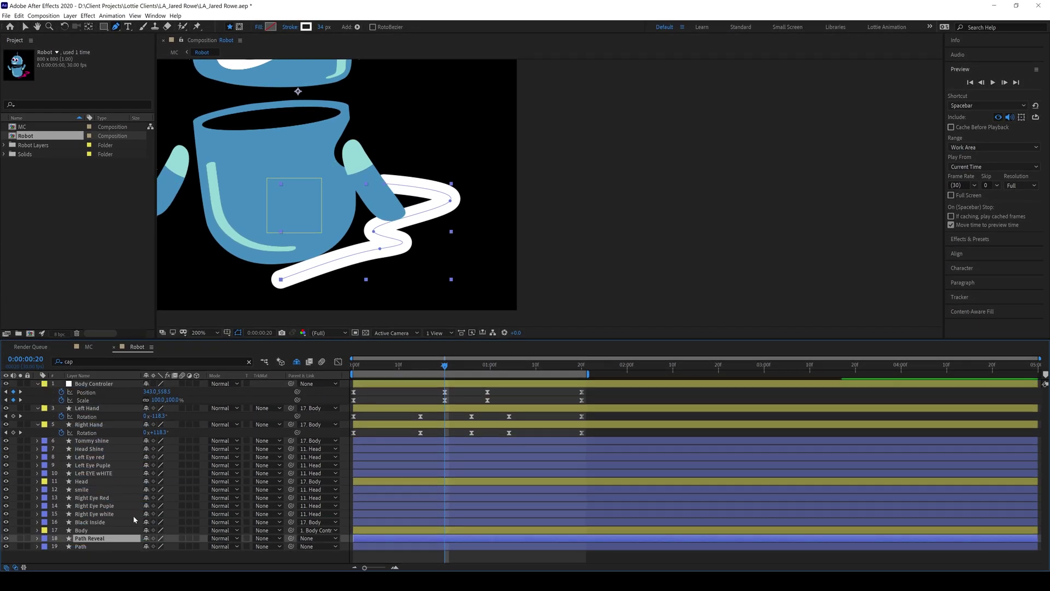
pyautogui.click(116, 547)
pyautogui.click(263, 546)
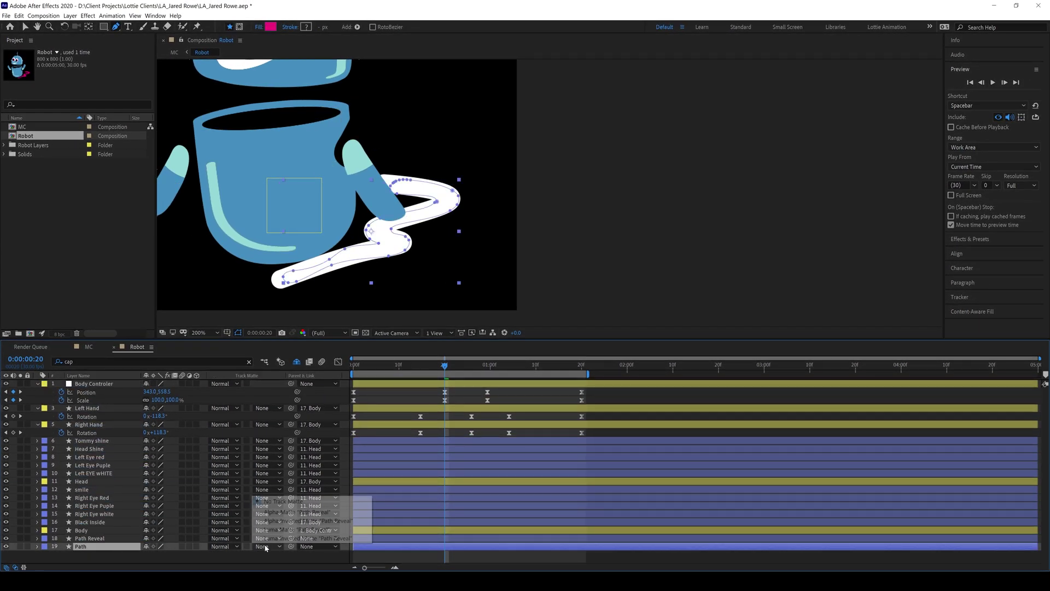
pyautogui.click(272, 513)
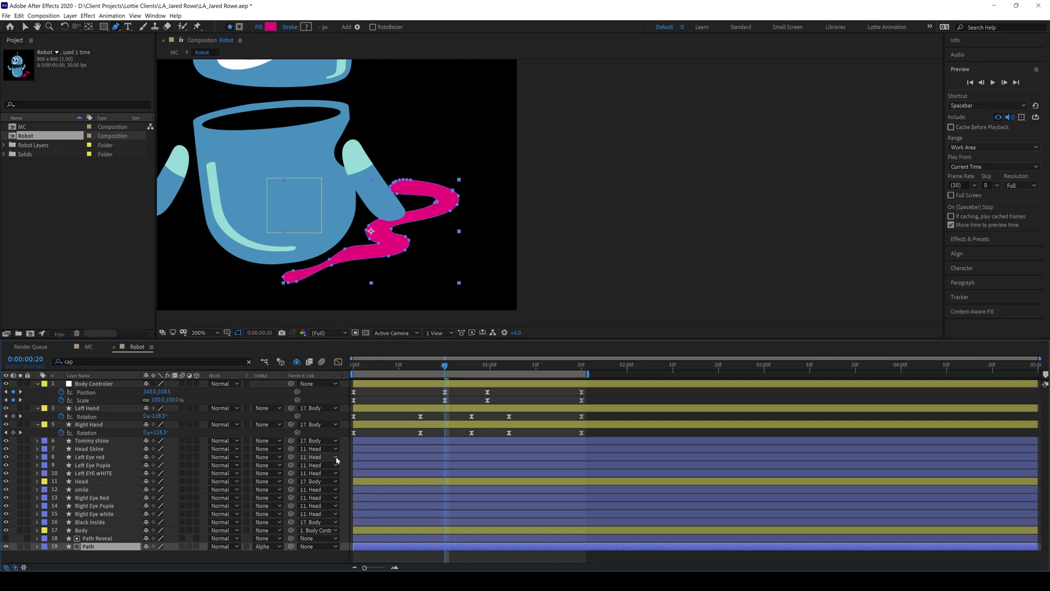
# Preview the pink trail's reveal with the robot's movement from the start of the composition
pyautogui.moveTo(431, 368); pyautogui.dragTo(351, 366)
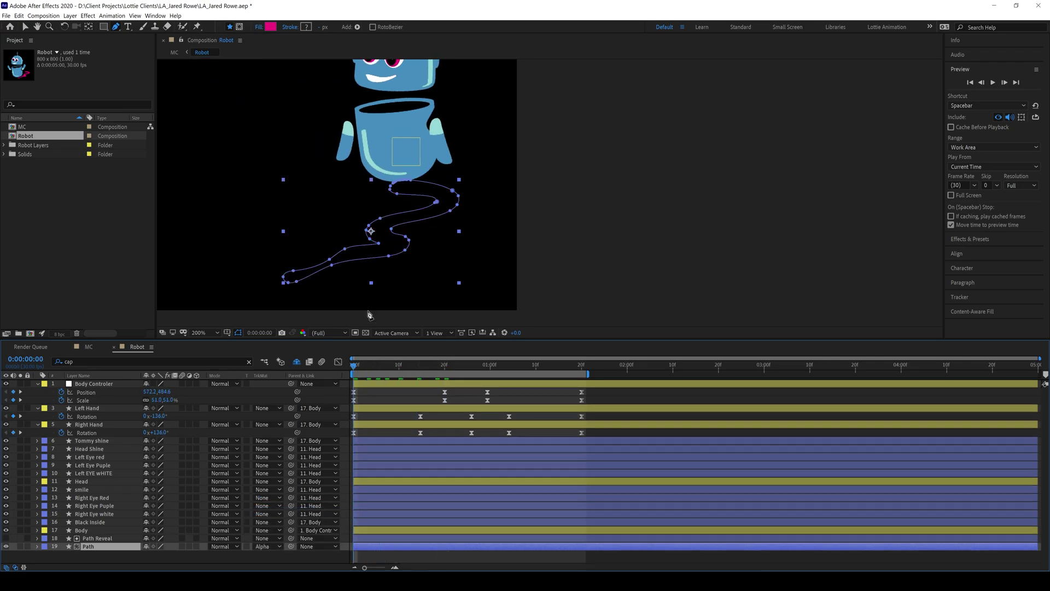
pyautogui.scroll(-1, 369, 315)
pyautogui.press('space')
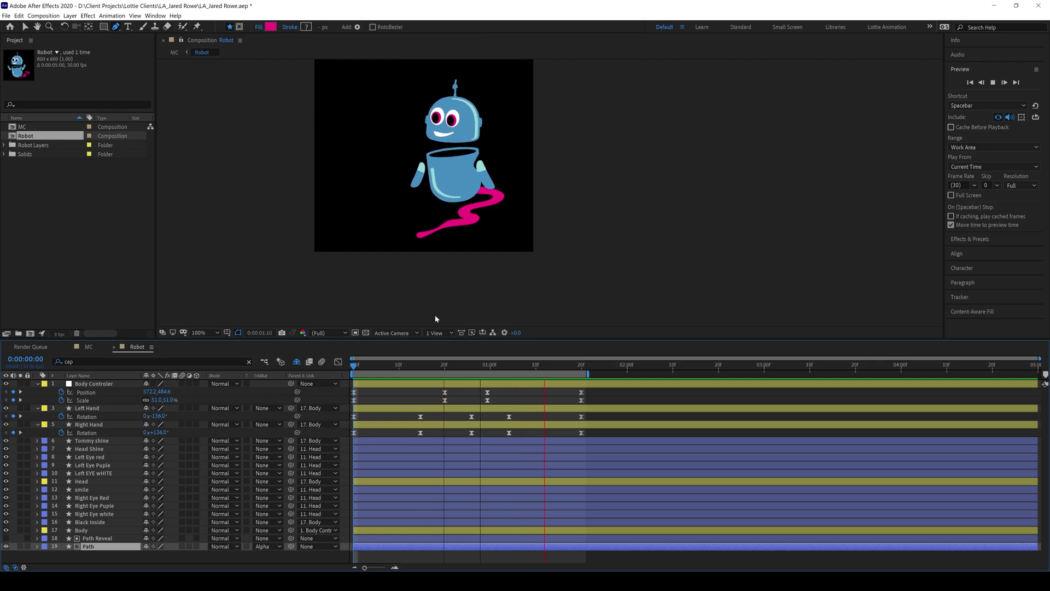
pyautogui.press('space')
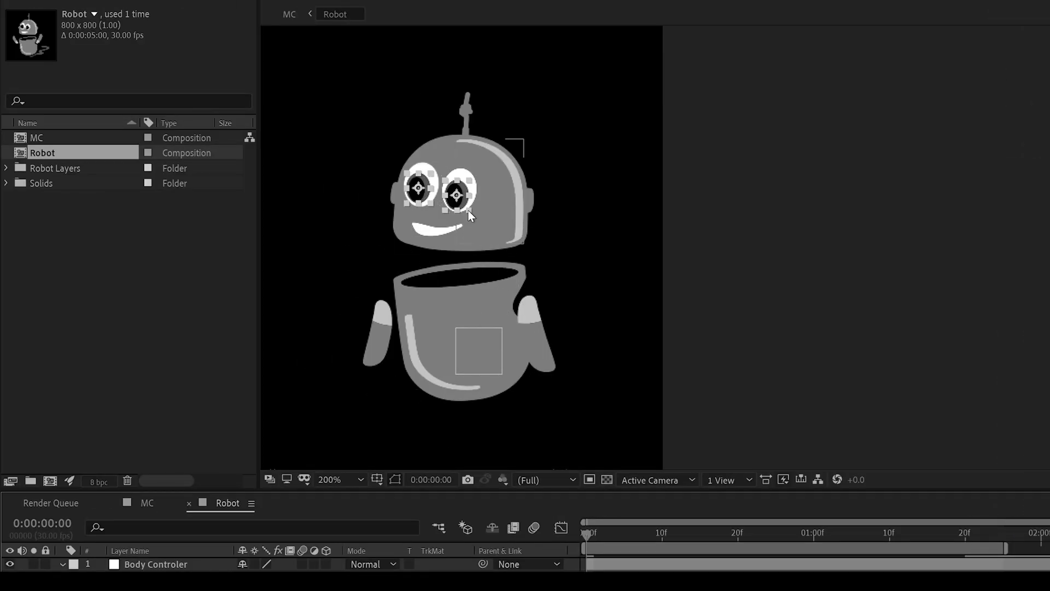
# Select the robot's face parts, including the eyes, smile and head shine
pyautogui.moveTo(456, 194); pyautogui.dragTo(960, 321)
pyautogui.scroll(1, 415, 202)
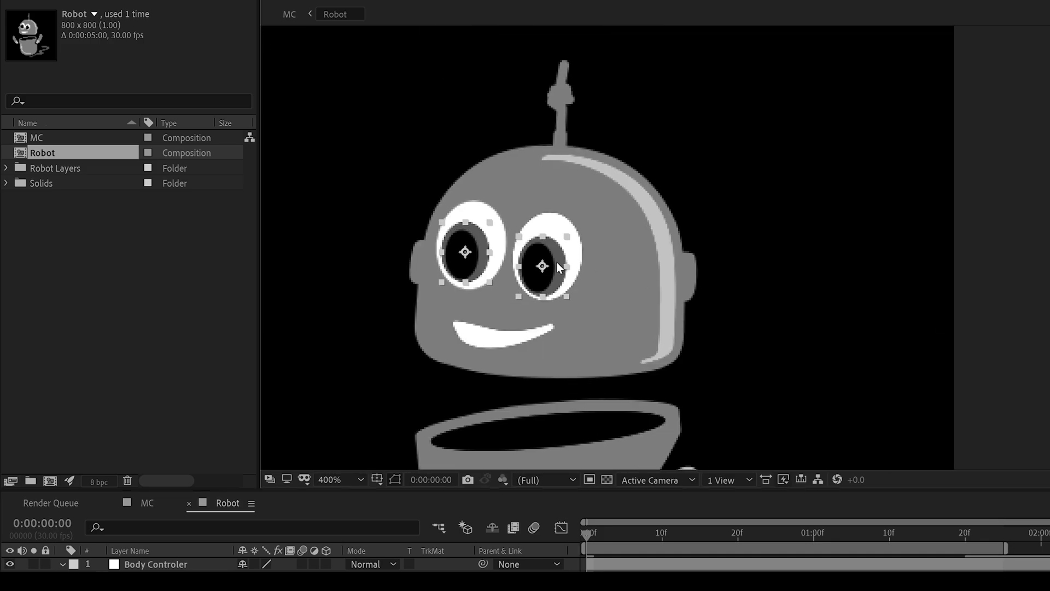
pyautogui.scroll(1, 557, 262)
pyautogui.moveTo(554, 252); pyautogui.dragTo(880, 264)
pyautogui.click(534, 222)
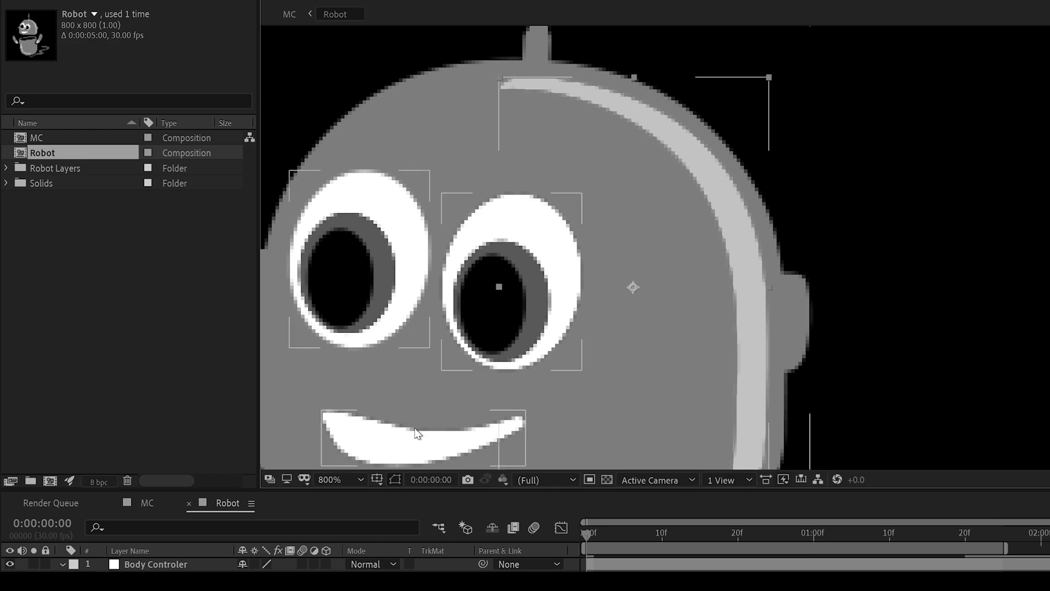